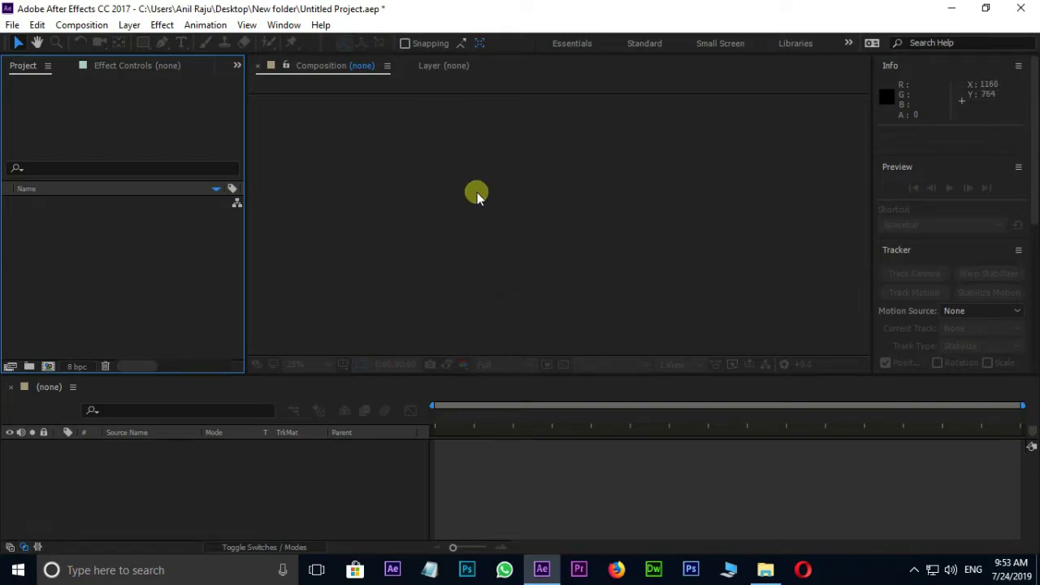
Preview the first building footage frames in Windows Photos, then close the viewer
{"action": "left_click", "coordinate": [766, 569]}
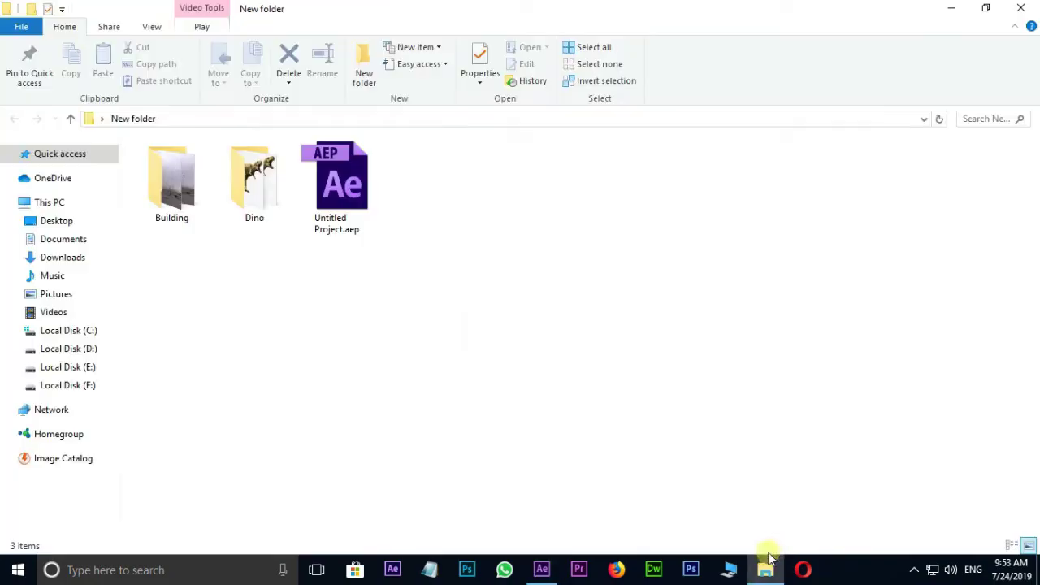
{"action": "double_click", "coordinate": [186, 217]}
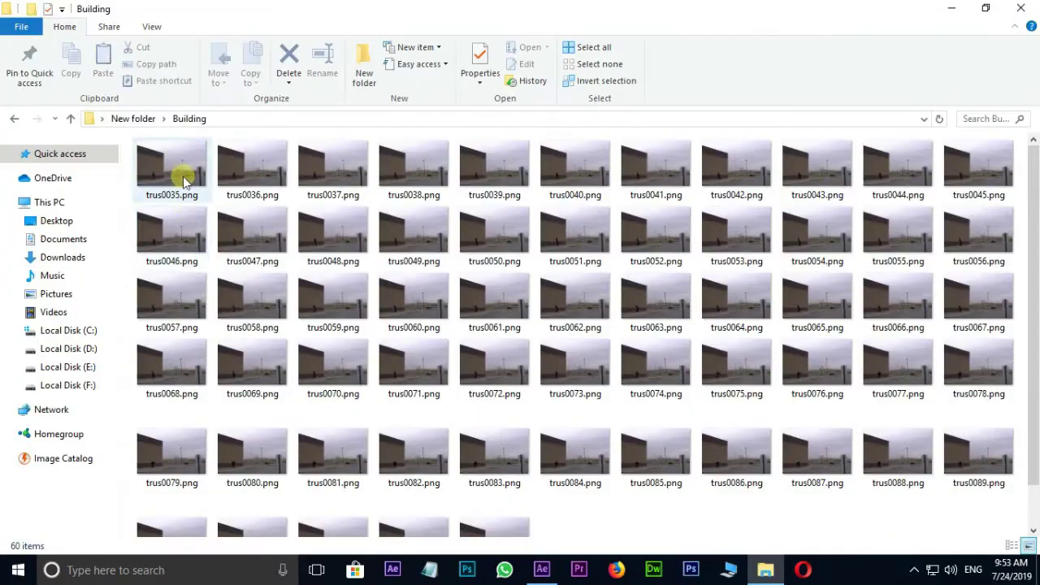
{"action": "double_click", "coordinate": [182, 171]}
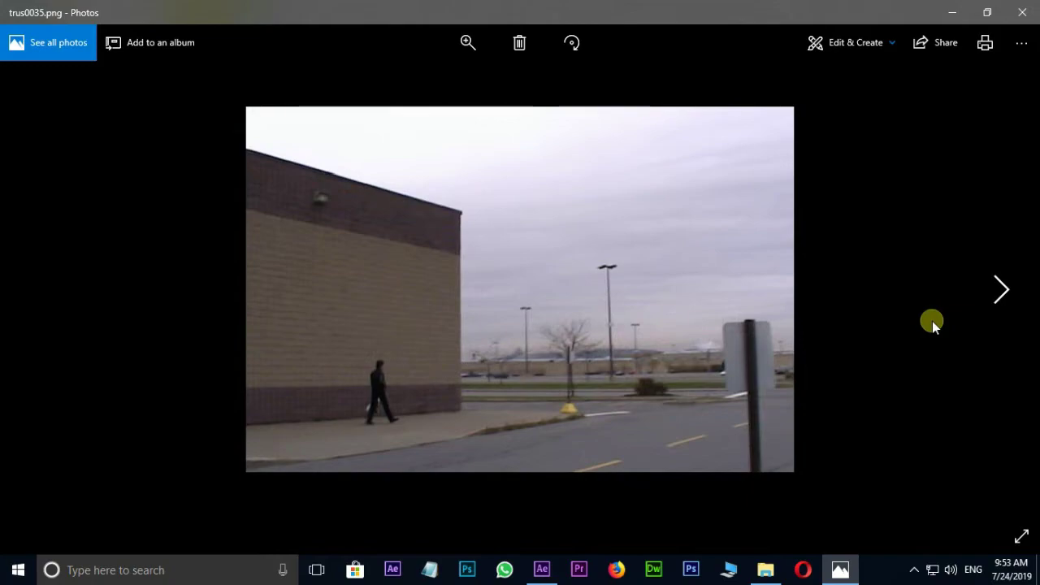
{"action": "key", "text": "Right"}
{"action": "key", "text": "Right"}
{"action": "key", "text": "Right"}
{"action": "key", "text": "Right"}
{"action": "key", "text": "Right"}
{"action": "key", "text": "Right"}
{"action": "key", "text": "Right"}
{"action": "key", "text": "Right"}
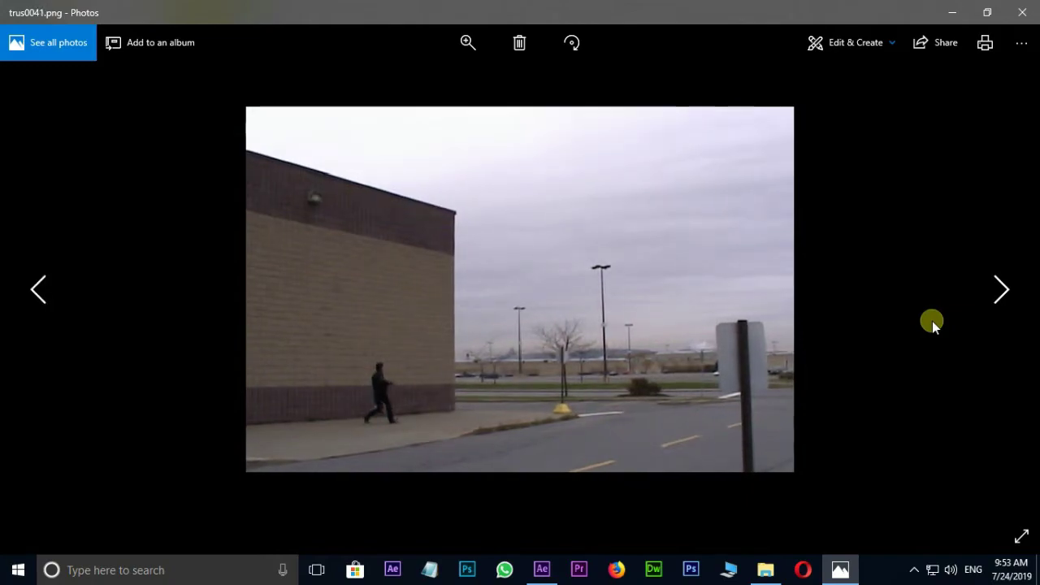
{"action": "key", "text": "Right"}
{"action": "key", "text": "Right"}
{"action": "key", "text": "Right"}
{"action": "key", "text": "Right"}
{"action": "key", "text": "Right"}
{"action": "key", "text": "Right"}
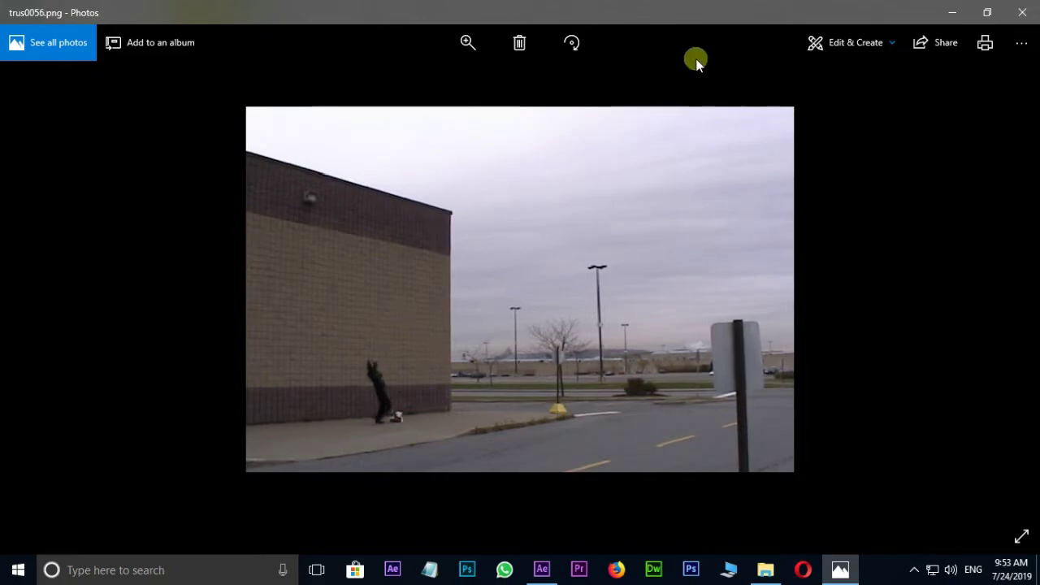
{"action": "left_click", "coordinate": [1021, 12]}
Step through the Dino folder's T-rex frames in Photos up to dino0093.png
{"action": "left_click", "coordinate": [71, 119]}
{"action": "double_click", "coordinate": [224, 180]}
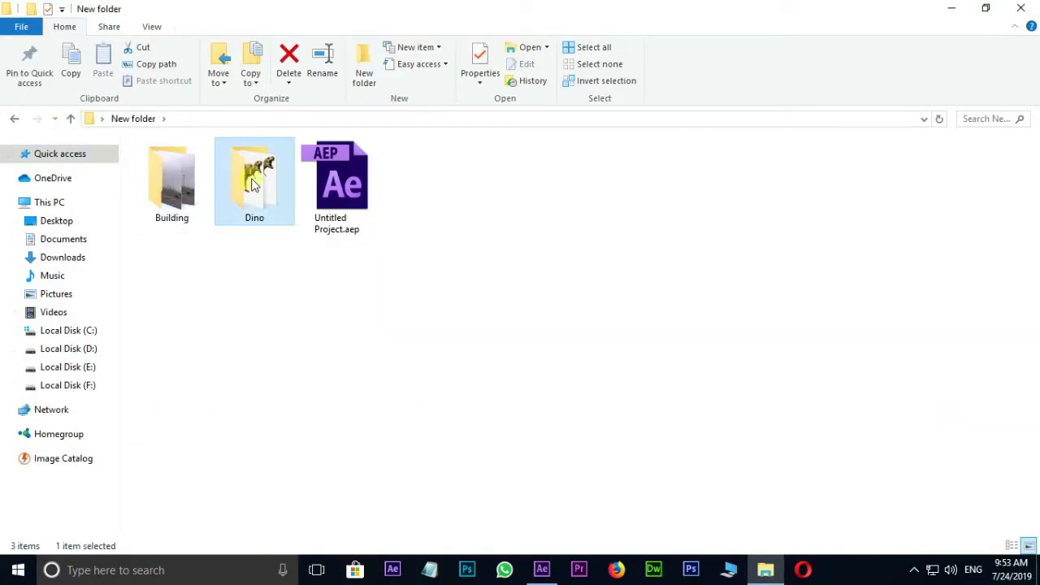
{"action": "double_click", "coordinate": [169, 171]}
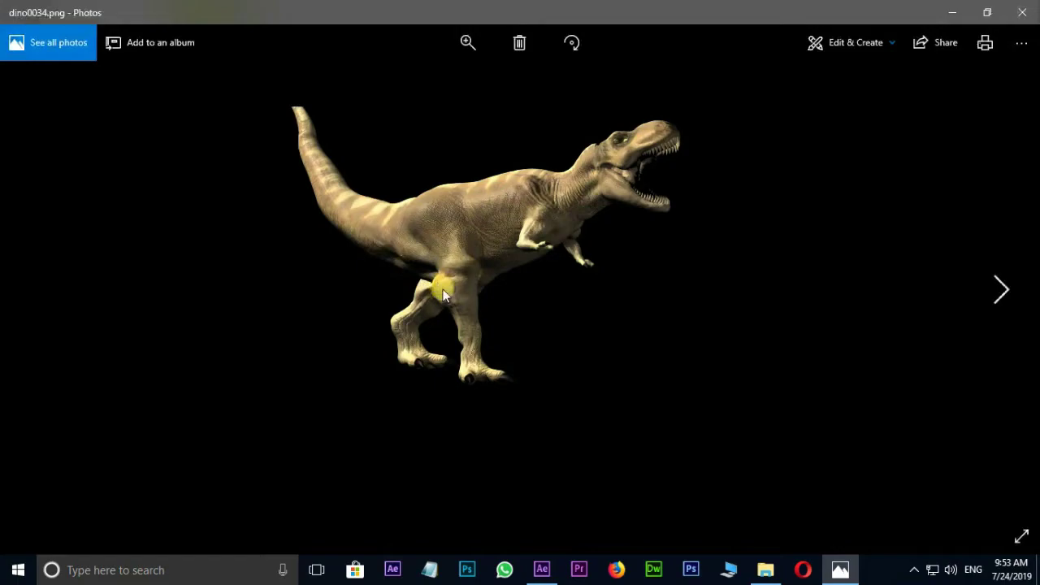
{"action": "key", "text": "Right"}
{"action": "key", "text": "Right"}
{"action": "key", "text": "Right"}
{"action": "key", "text": "Right"}
{"action": "key", "text": "Right"}
{"action": "key", "text": "Right"}
{"action": "key", "text": "Right"}
{"action": "key", "text": "Right"}
{"action": "key", "text": "Right"}
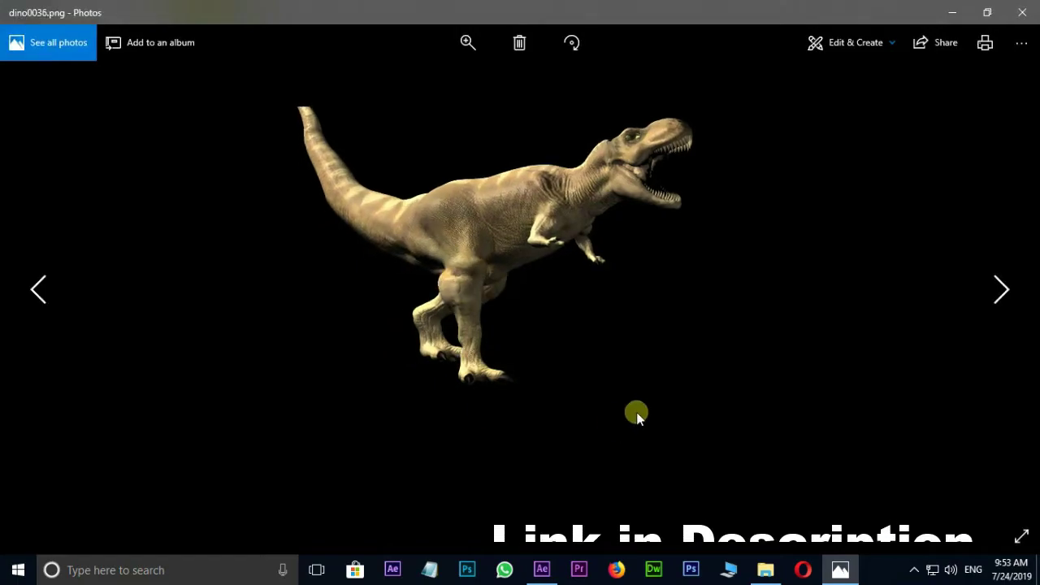
{"action": "key", "text": "Right"}
{"action": "key", "text": "Right"}
{"action": "key", "text": "Right"}
{"action": "key", "text": "Right"}
{"action": "key", "text": "Right"}
{"action": "key", "text": "Right"}
{"action": "key", "text": "Right"}
{"action": "key", "text": "Right"}
{"action": "key", "text": "Right"}
{"action": "key", "text": "Right"}
{"action": "key", "text": "Right"}
{"action": "key", "text": "Right"}
{"action": "key", "text": "Right"}
{"action": "key", "text": "Right"}
{"action": "key", "text": "Right"}
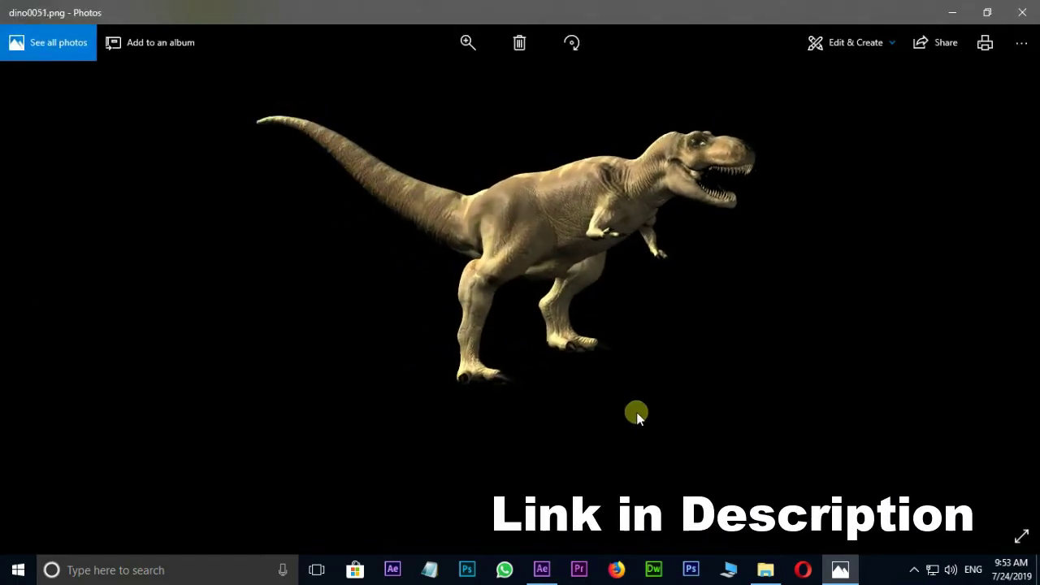
{"action": "key", "text": "Right"}
{"action": "key", "text": "Right"}
{"action": "key", "text": "Right"}
{"action": "key", "text": "Right"}
{"action": "key", "text": "Right"}
{"action": "key", "text": "Right"}
{"action": "key", "text": "Right"}
{"action": "key", "text": "Right"}
{"action": "key", "text": "Right"}
{"action": "key", "text": "Right"}
{"action": "key", "text": "Right"}
{"action": "key", "text": "Right"}
{"action": "key", "text": "Right"}
{"action": "key", "text": "Right"}
{"action": "key", "text": "Right"}
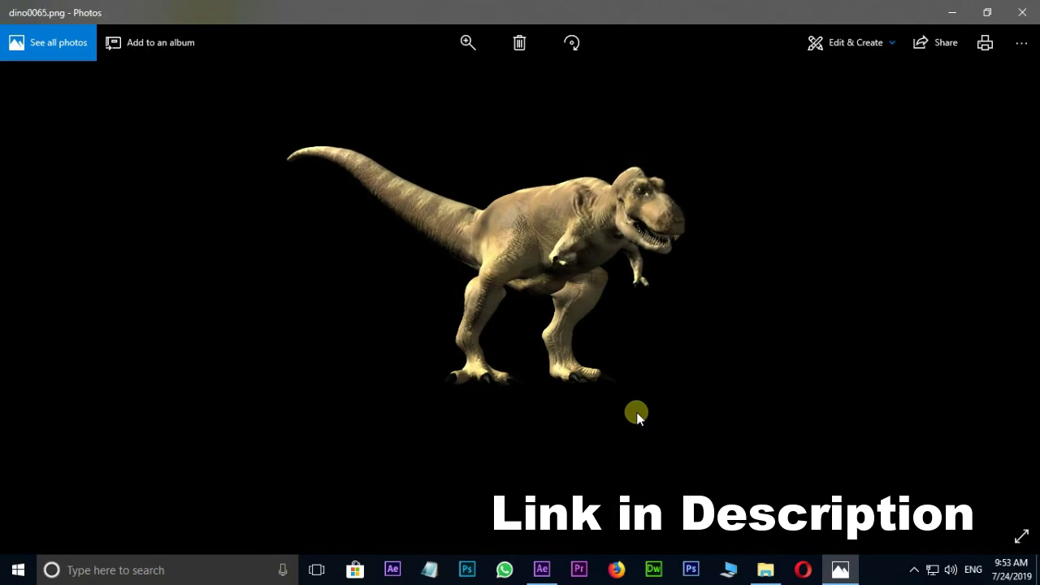
{"action": "key", "text": "Right"}
{"action": "key", "text": "Right"}
{"action": "key", "text": "Right"}
{"action": "key", "text": "Right"}
{"action": "key", "text": "Right"}
{"action": "key", "text": "Right"}
{"action": "key", "text": "Right"}
{"action": "key", "text": "Right"}
{"action": "key", "text": "Right"}
{"action": "key", "text": "Right"}
{"action": "key", "text": "Right"}
{"action": "key", "text": "Right"}
{"action": "key", "text": "Right"}
{"action": "key", "text": "Right"}
{"action": "key", "text": "Right"}
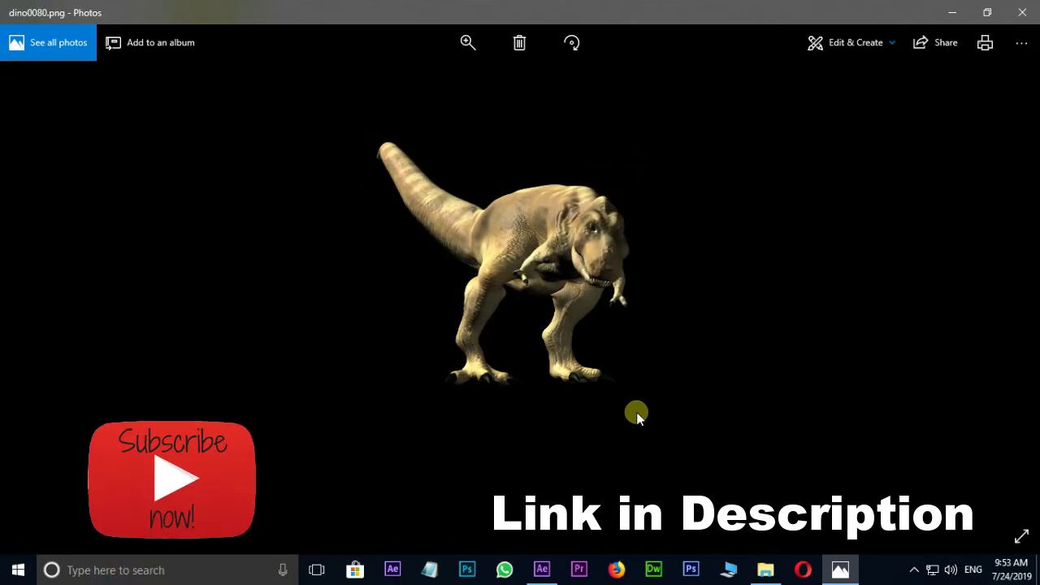
{"action": "key", "text": "Right"}
{"action": "key", "text": "Right"}
{"action": "key", "text": "Right"}
{"action": "key", "text": "Right"}
{"action": "key", "text": "Right"}
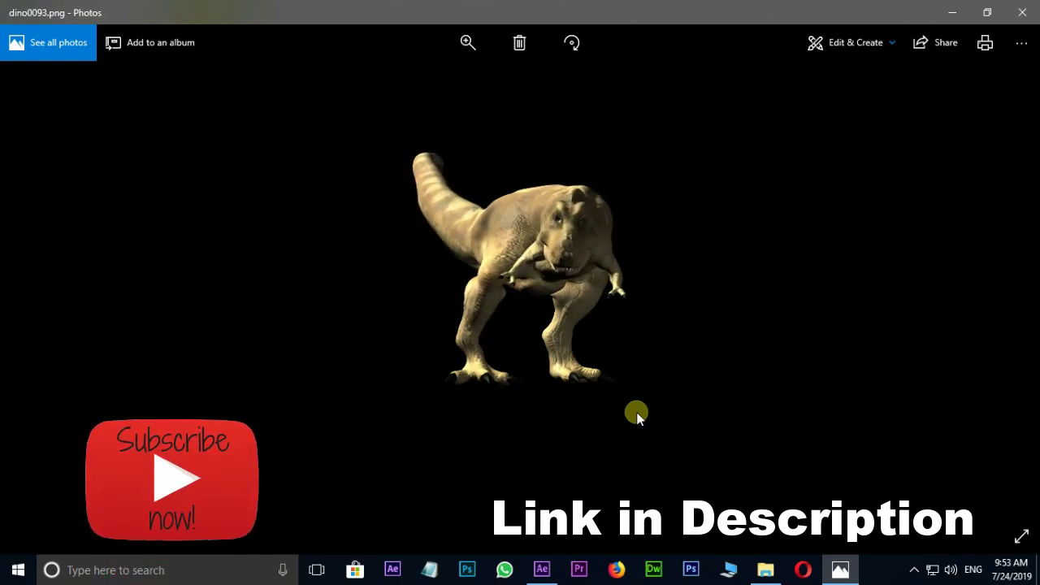
Import the building frames into After Effects as a PNG sequence starting at trus0035.png
{"action": "left_click", "coordinate": [1022, 13]}
{"action": "left_click", "coordinate": [73, 118]}
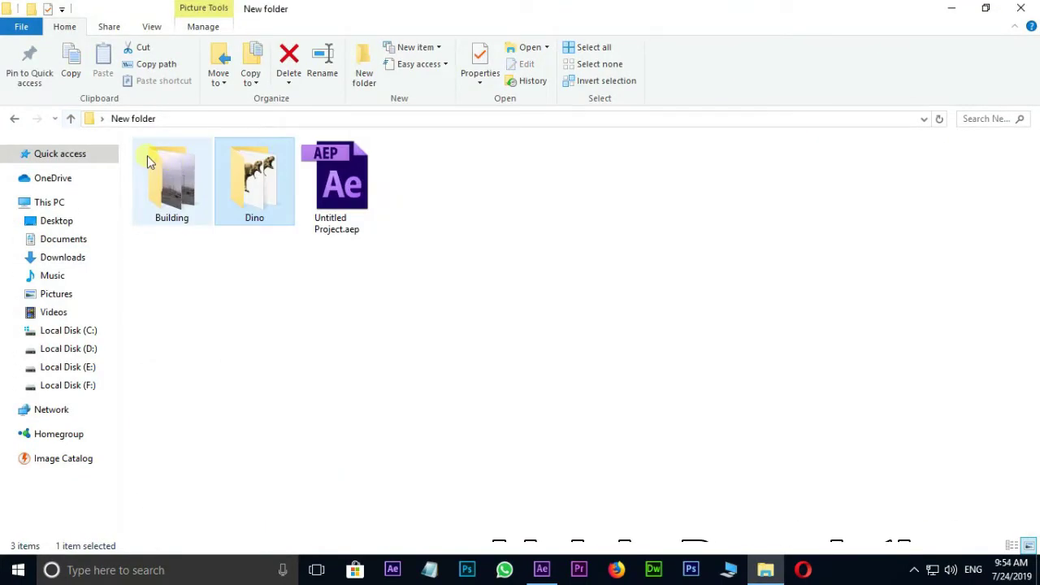
{"action": "left_click", "coordinate": [542, 569]}
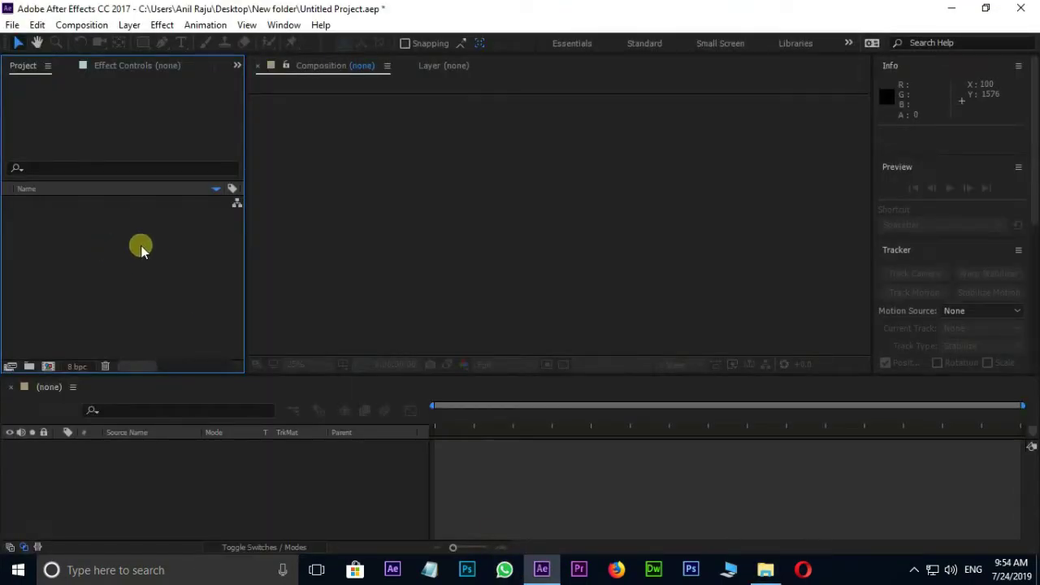
{"action": "double_click", "coordinate": [140, 250]}
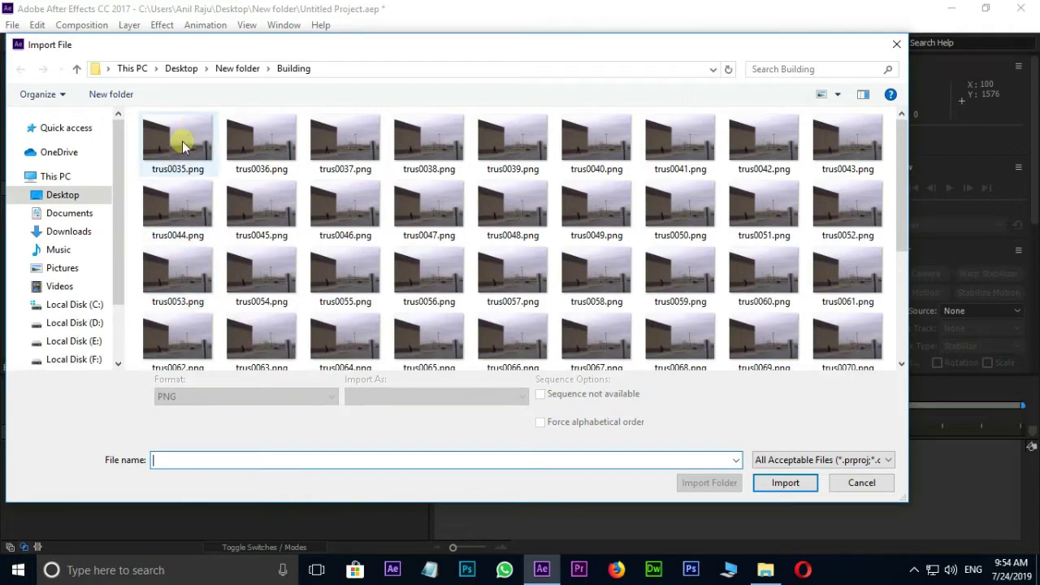
{"action": "left_click", "coordinate": [182, 146]}
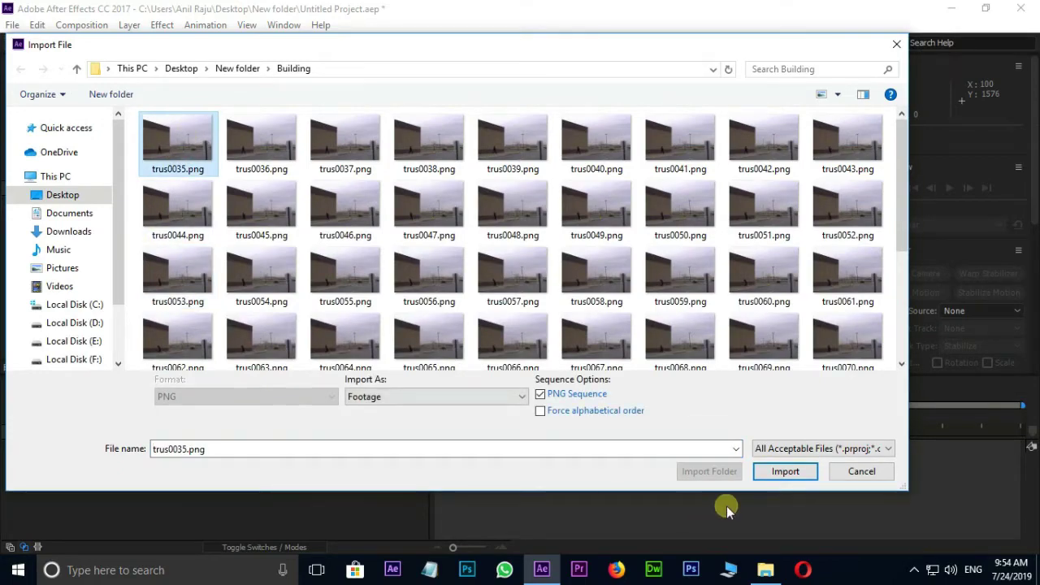
{"action": "left_click", "coordinate": [799, 475]}
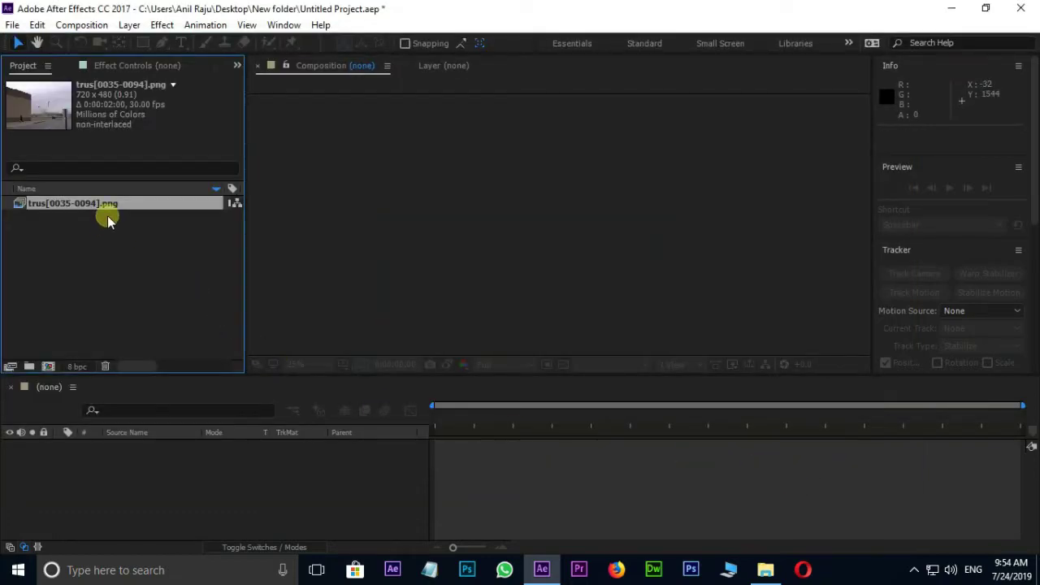
Create a 'trus' composition from the building sequence and play a preview
{"action": "left_click_drag", "start_coordinate": [105, 207], "coordinate": [157, 467]}
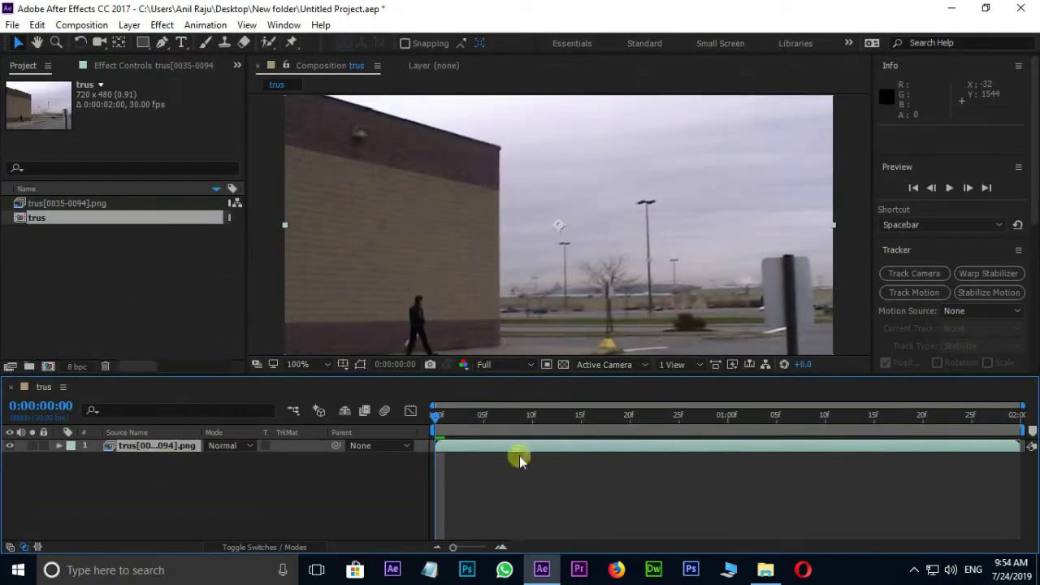
{"action": "key", "text": "space"}
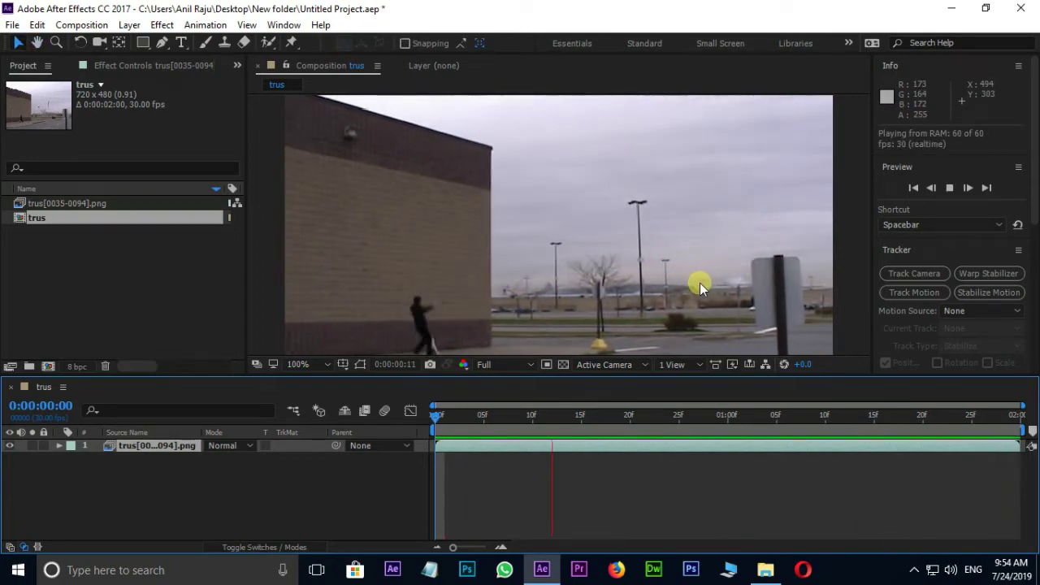
{"action": "key", "text": "space"}
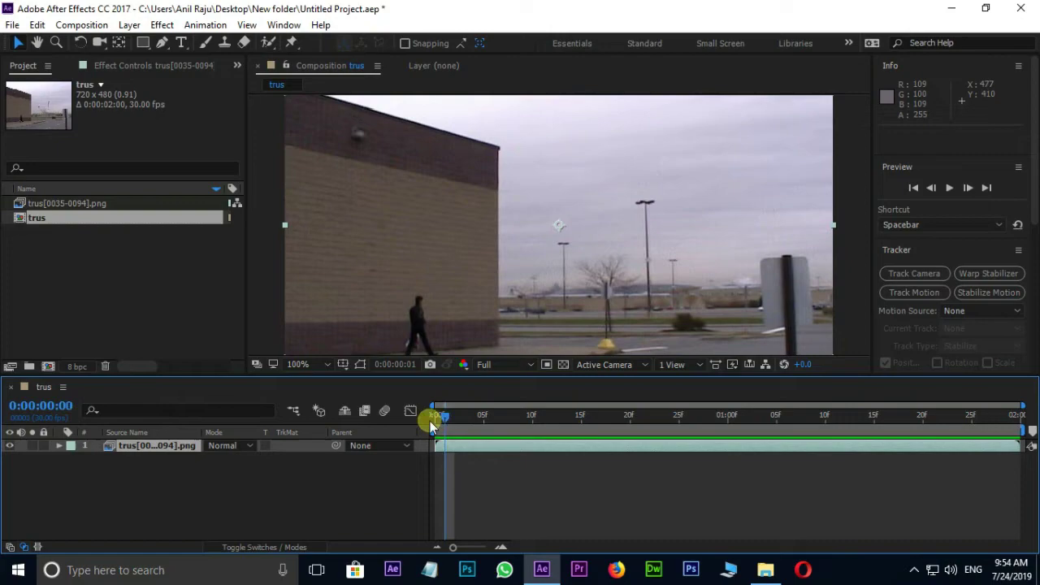
Import the Dino frames as a PNG sequence starting at dino0034.png
{"action": "left_click", "coordinate": [135, 279]}
{"action": "double_click", "coordinate": [135, 278]}
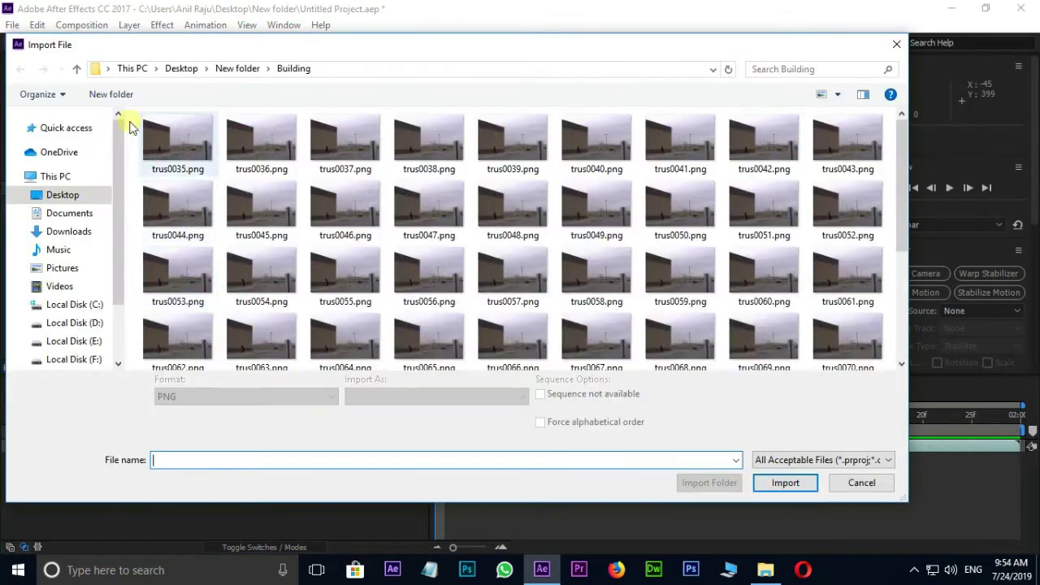
{"action": "left_click", "coordinate": [77, 70]}
{"action": "double_click", "coordinate": [263, 156]}
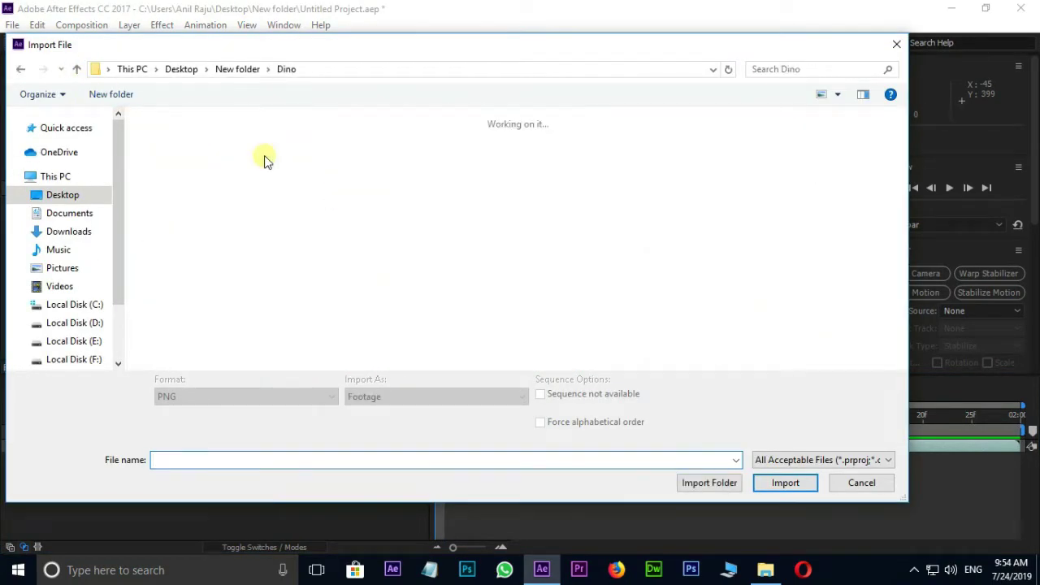
{"action": "left_click", "coordinate": [166, 143]}
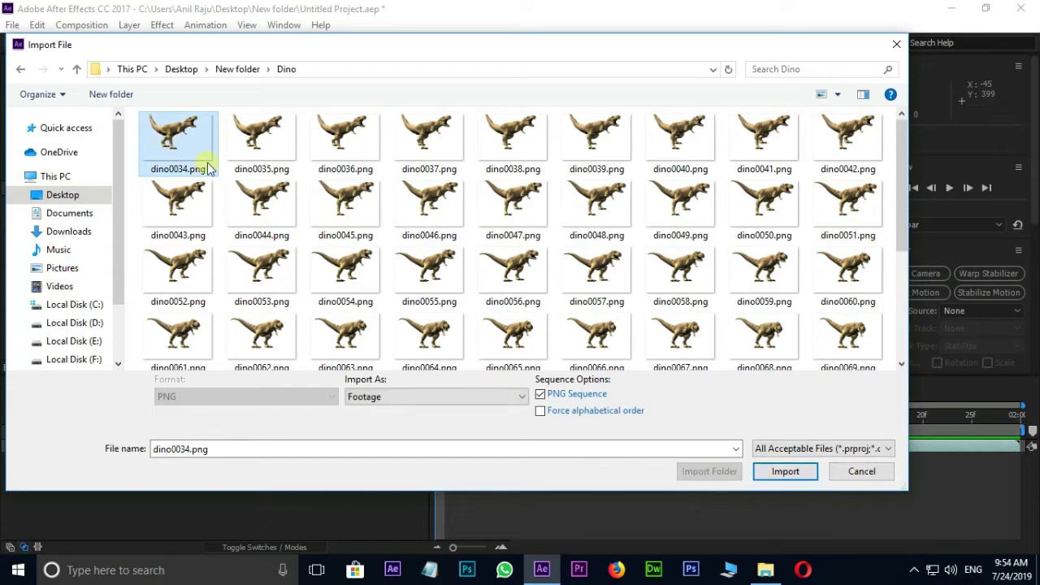
{"action": "left_click", "coordinate": [784, 471]}
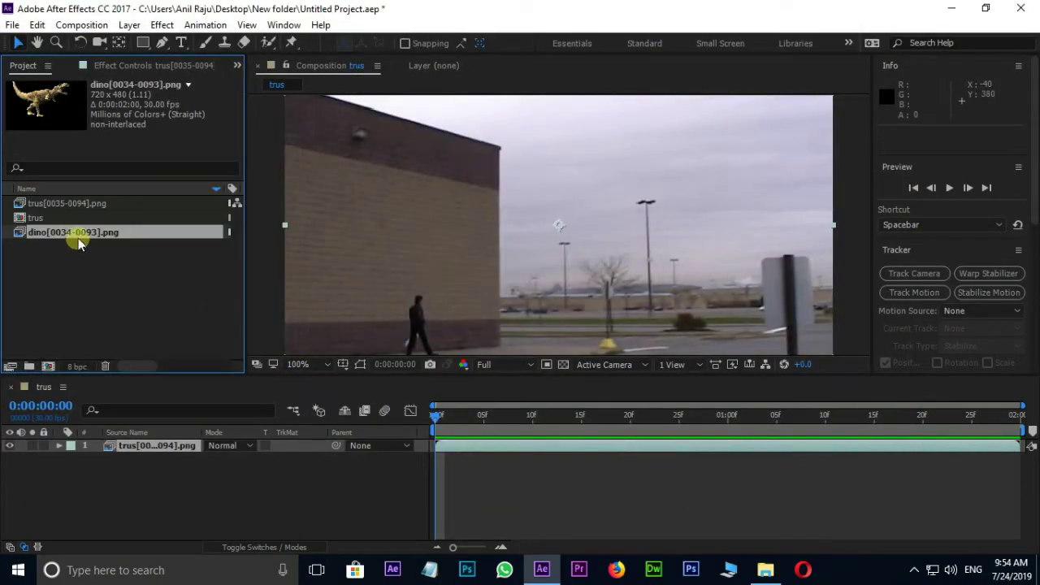
Place the dino sequence above the trus layer and preview the composite
{"action": "left_click_drag", "start_coordinate": [77, 240], "coordinate": [158, 452]}
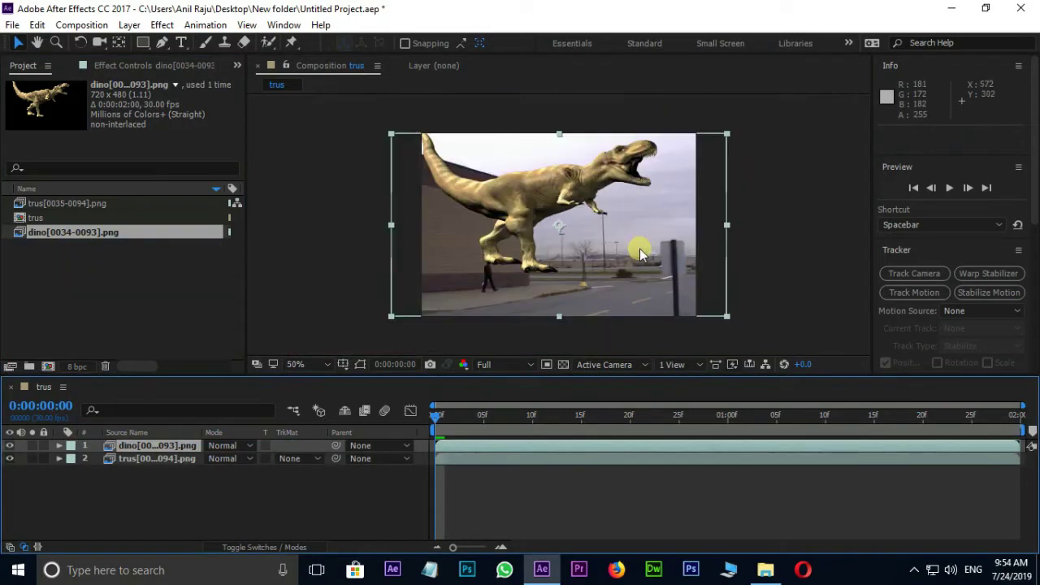
{"action": "key", "text": "comma"}
{"action": "key", "text": "comma"}
{"action": "key", "text": "period"}
{"action": "key", "text": "period"}
{"action": "key", "text": "space"}
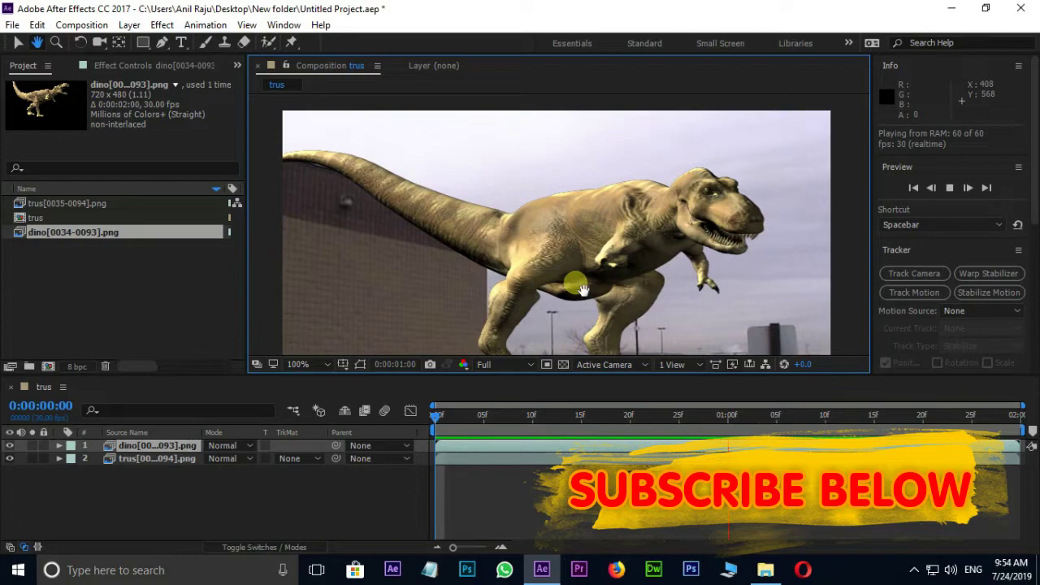
{"action": "left_click_drag", "start_coordinate": [569, 283], "coordinate": [581, 233]}
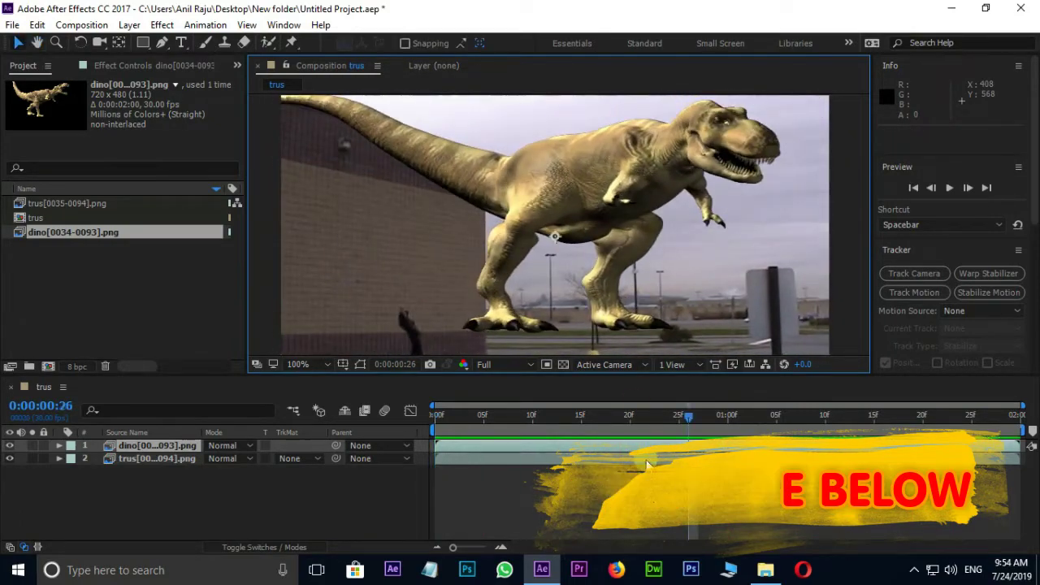
Go to frame 25 and hide the dino layer to expose the wall
{"action": "left_click_drag", "start_coordinate": [646, 420], "coordinate": [393, 390]}
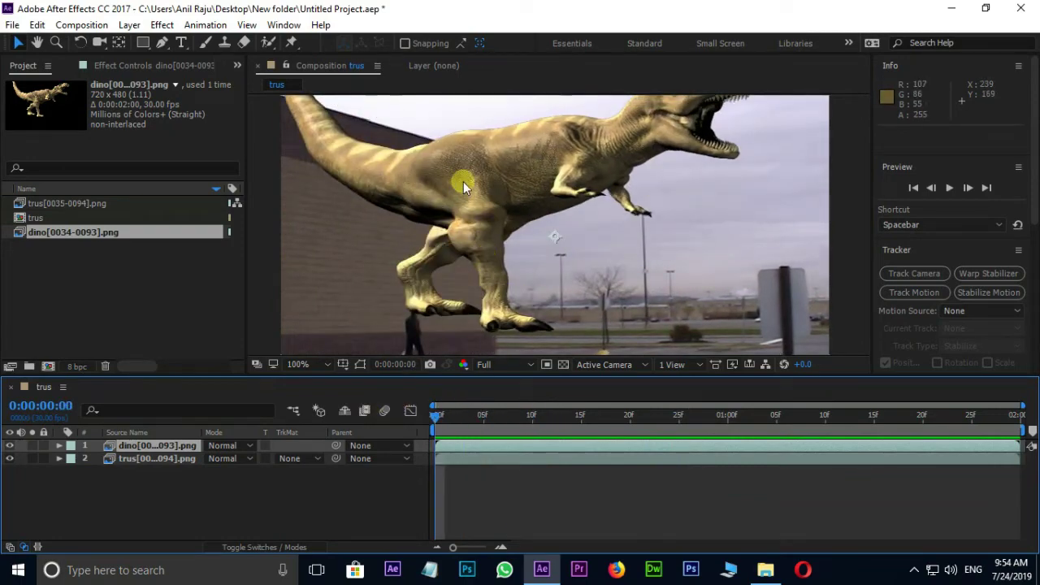
{"action": "left_click", "coordinate": [9, 446]}
{"action": "scroll", "coordinate": [476, 213], "scroll_direction": "up", "scroll_amount": 2}
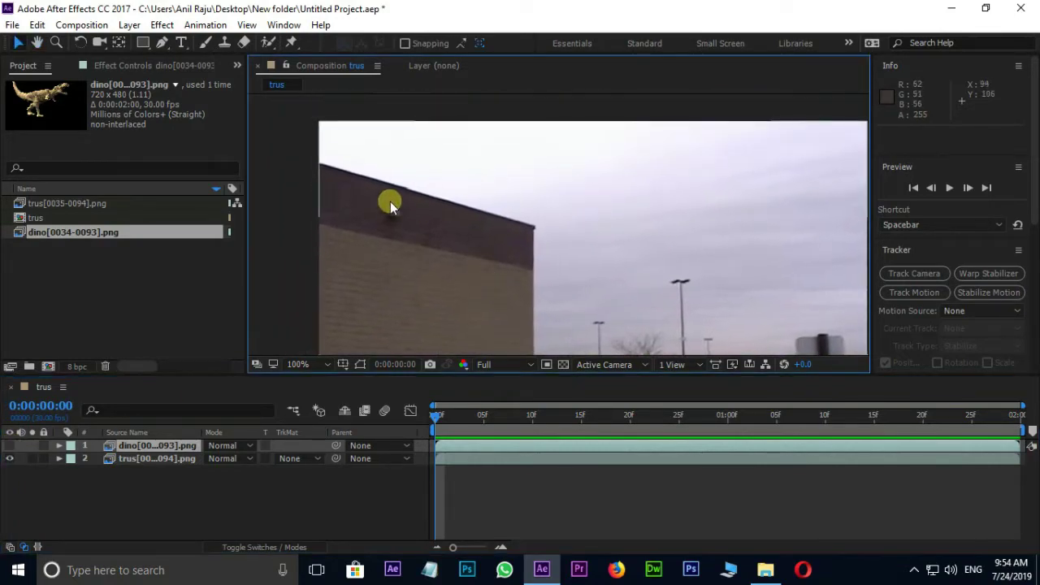
Trace a Pen mask on the dino layer around the wall's corners, base and roof edge
{"action": "left_click", "coordinate": [160, 46]}
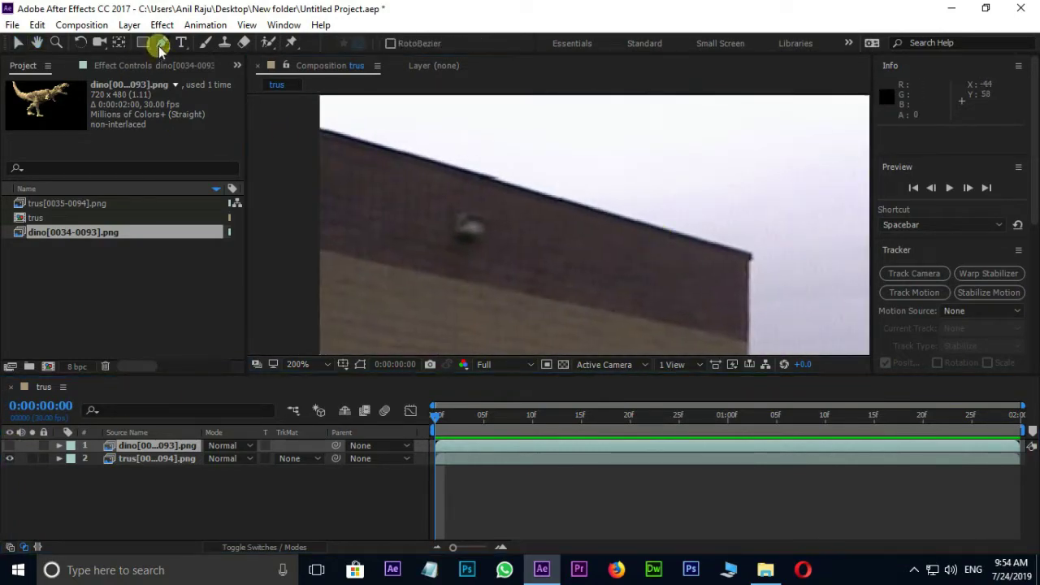
{"action": "left_click", "coordinate": [318, 126]}
{"action": "scroll", "coordinate": [760, 272], "scroll_direction": "up", "scroll_amount": 1}
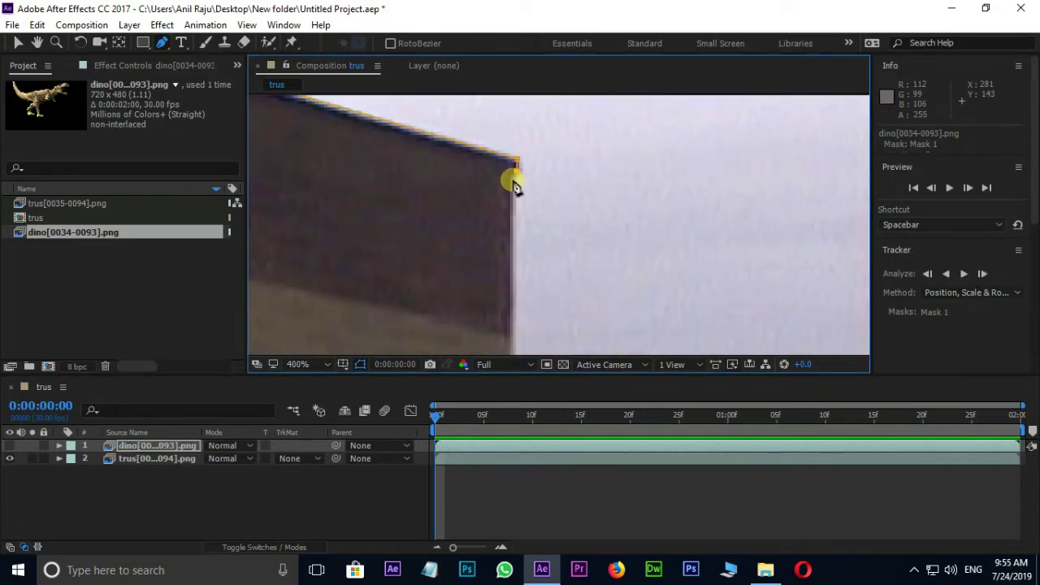
{"action": "scroll", "coordinate": [536, 186], "scroll_direction": "down", "scroll_amount": 2}
{"action": "key", "text": "g"}
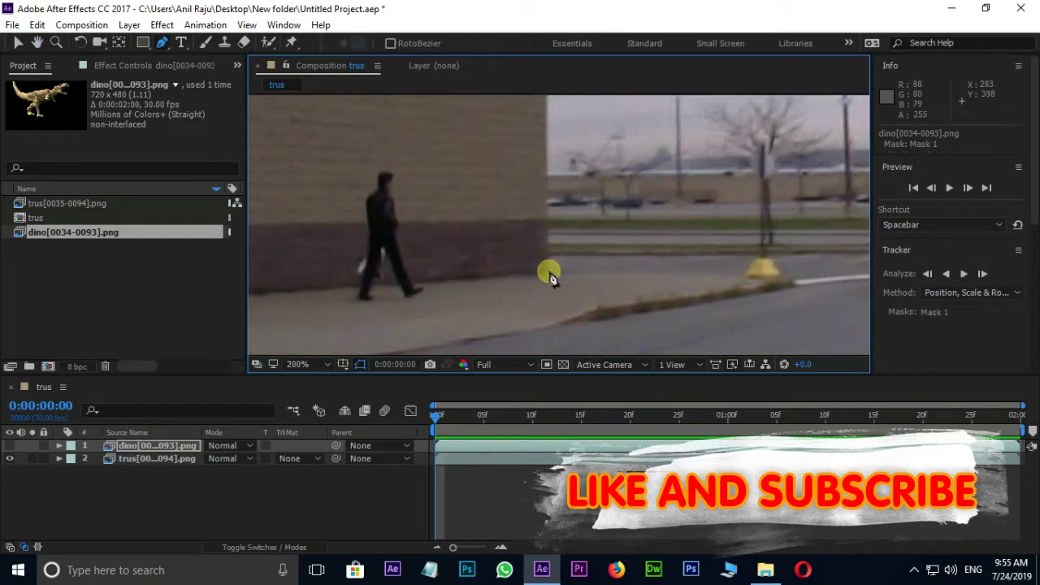
{"action": "left_click", "coordinate": [548, 271]}
{"action": "left_click_drag", "start_coordinate": [505, 280], "coordinate": [430, 317]}
{"action": "left_click", "coordinate": [410, 169]}
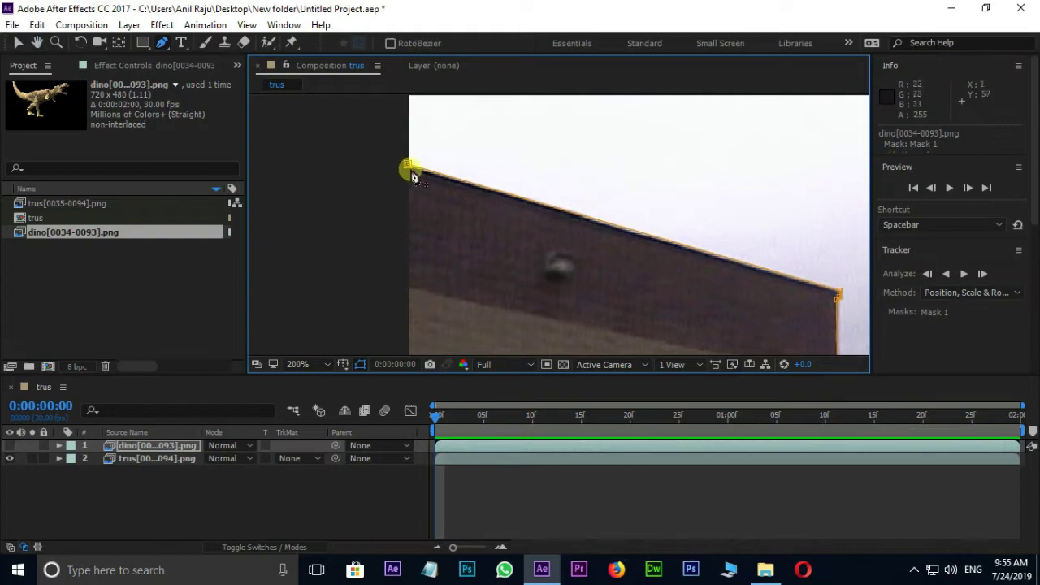
{"action": "scroll", "coordinate": [552, 284], "scroll_direction": "down", "scroll_amount": 5}
{"action": "scroll", "coordinate": [453, 235], "scroll_direction": "up", "scroll_amount": 3}
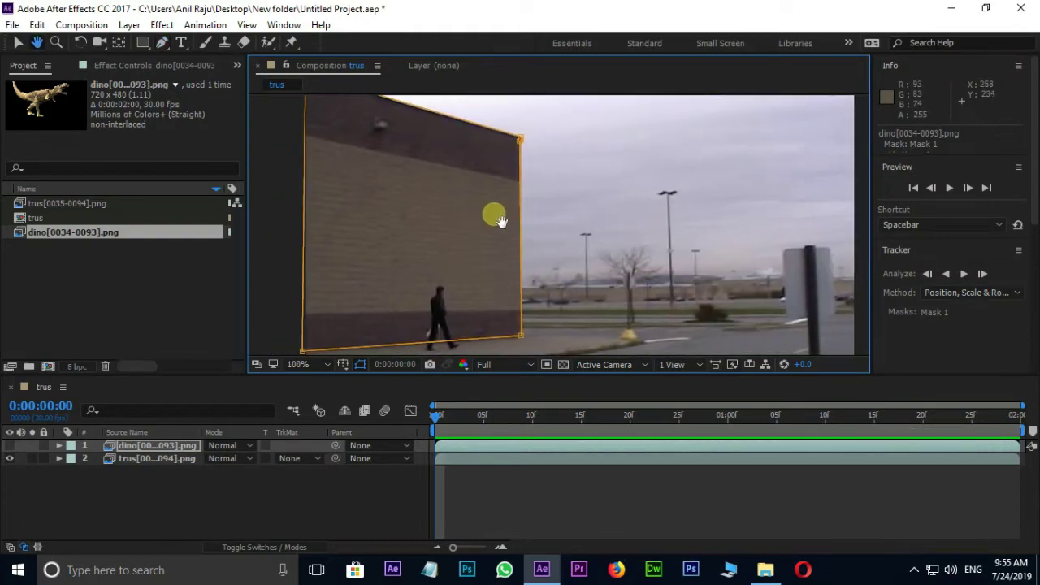
Show the dino layer again, tick Inverted on Mask 1, and preview the T-rex behind the wall
{"action": "left_click", "coordinate": [10, 446]}
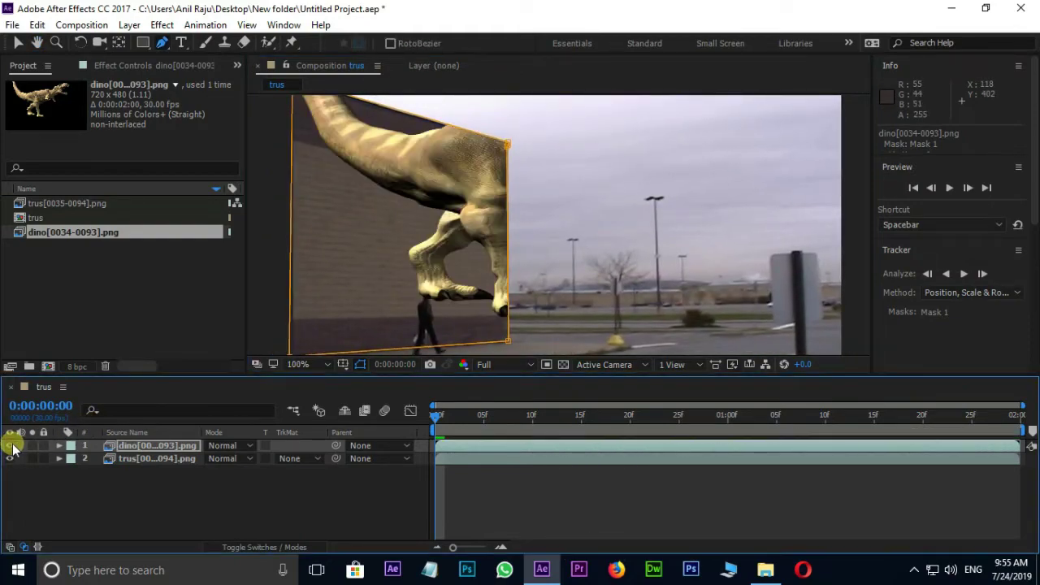
{"action": "left_click", "coordinate": [59, 446]}
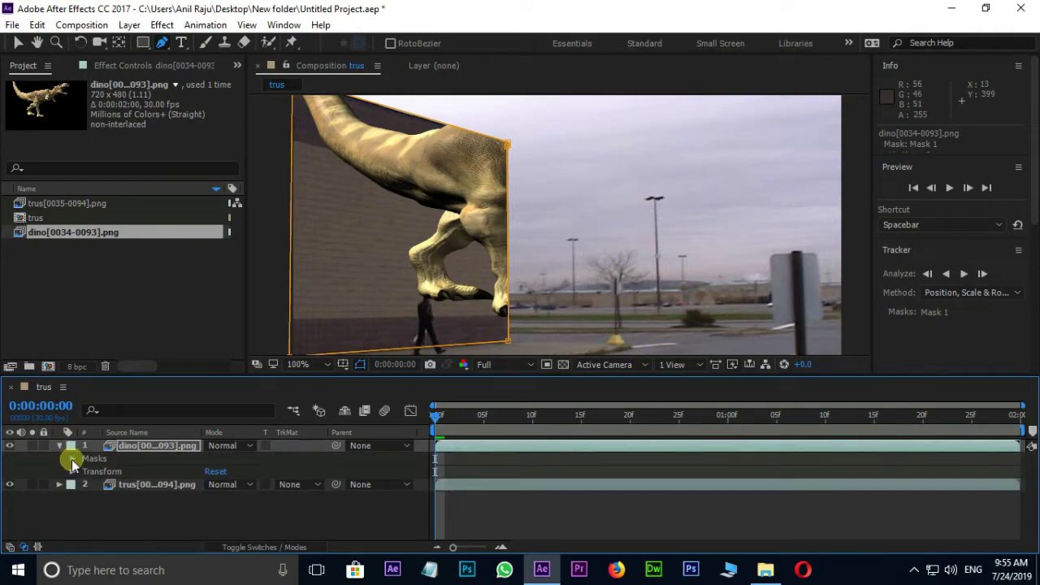
{"action": "left_click", "coordinate": [70, 459]}
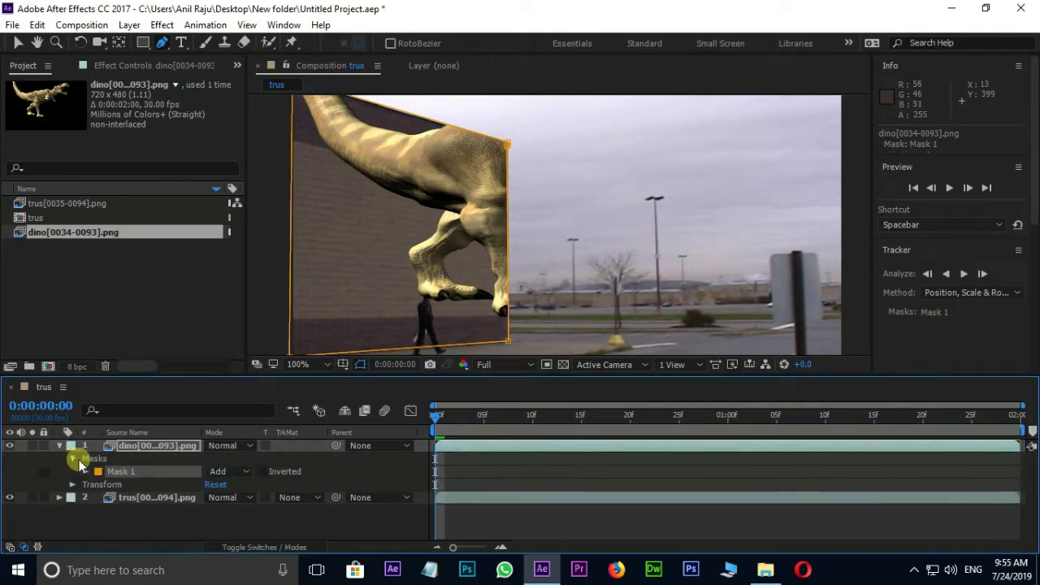
{"action": "left_click", "coordinate": [261, 471]}
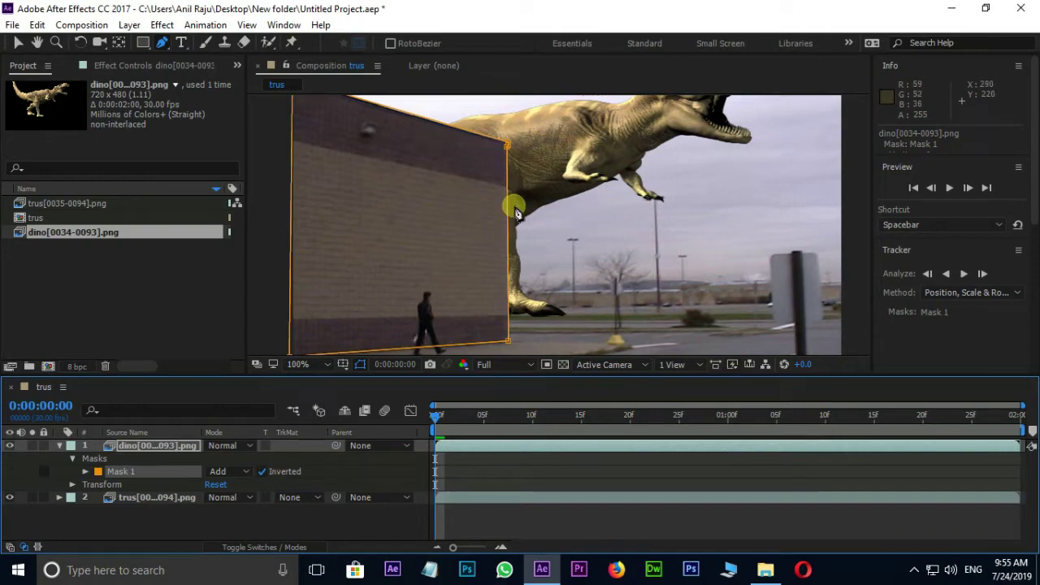
{"action": "key", "text": "space"}
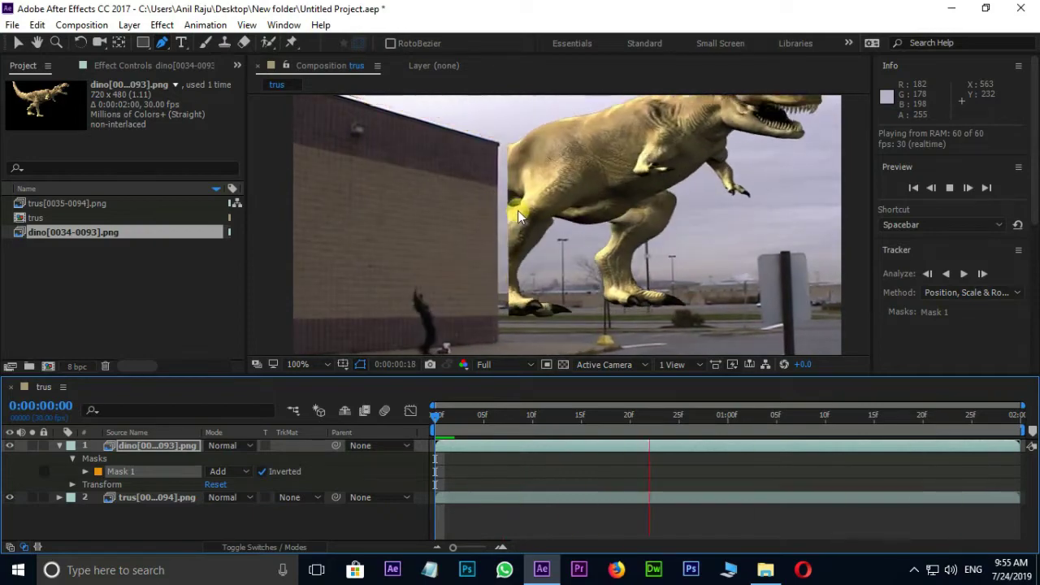
Return to frame 0 and enable the Mask Path stopwatch on Mask 1
{"action": "key", "text": "space"}
{"action": "key", "text": "period"}
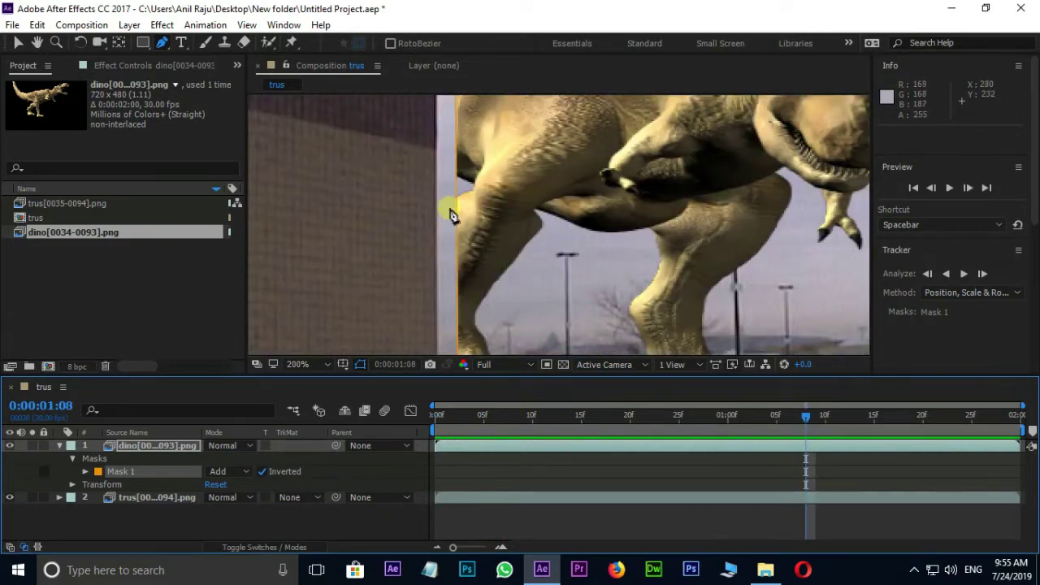
{"action": "key", "text": "comma"}
{"action": "left_click_drag", "start_coordinate": [806, 424], "coordinate": [446, 420]}
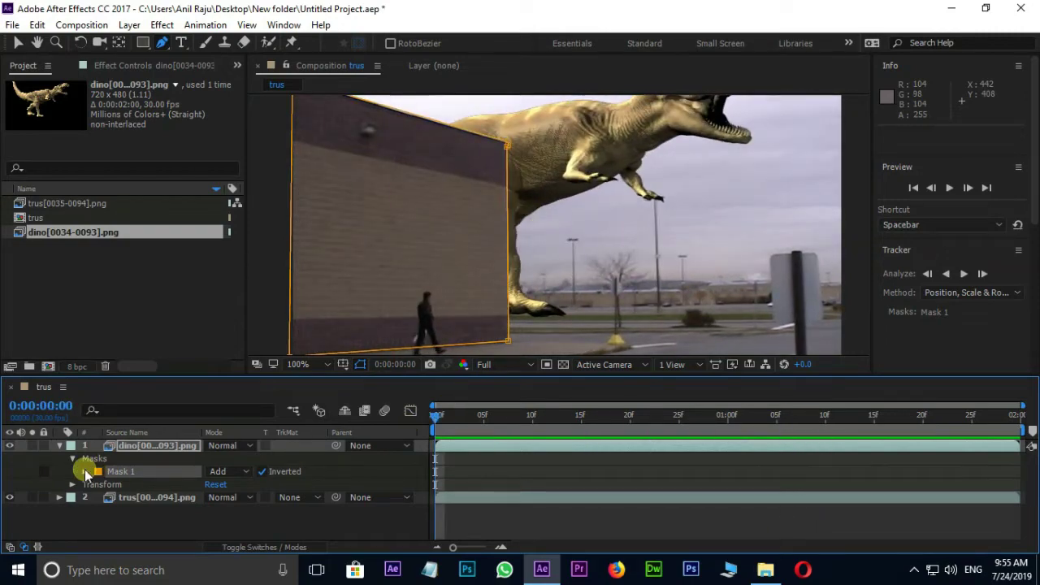
{"action": "left_click", "coordinate": [86, 473]}
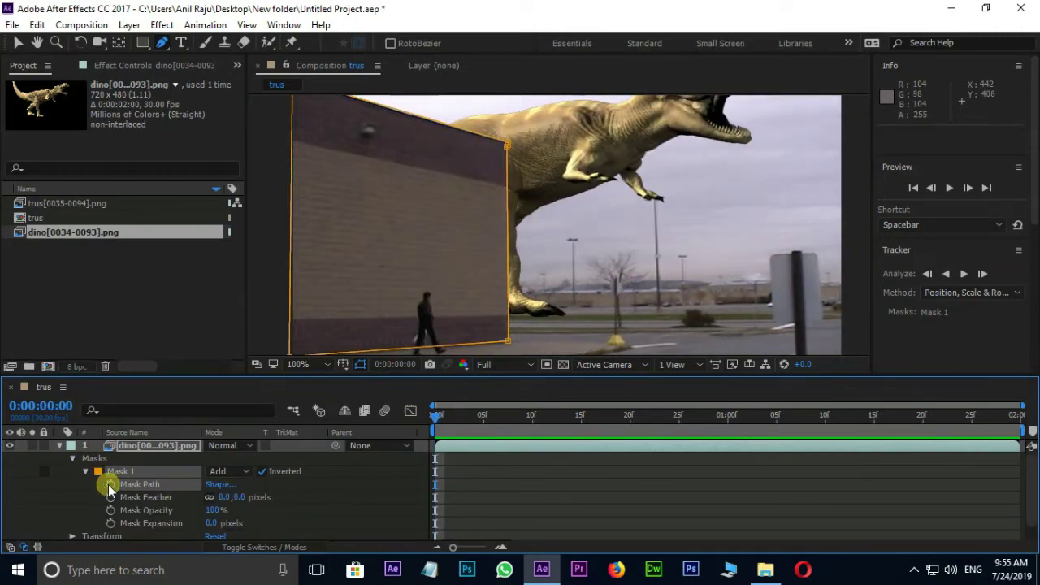
{"action": "left_click", "coordinate": [108, 484]}
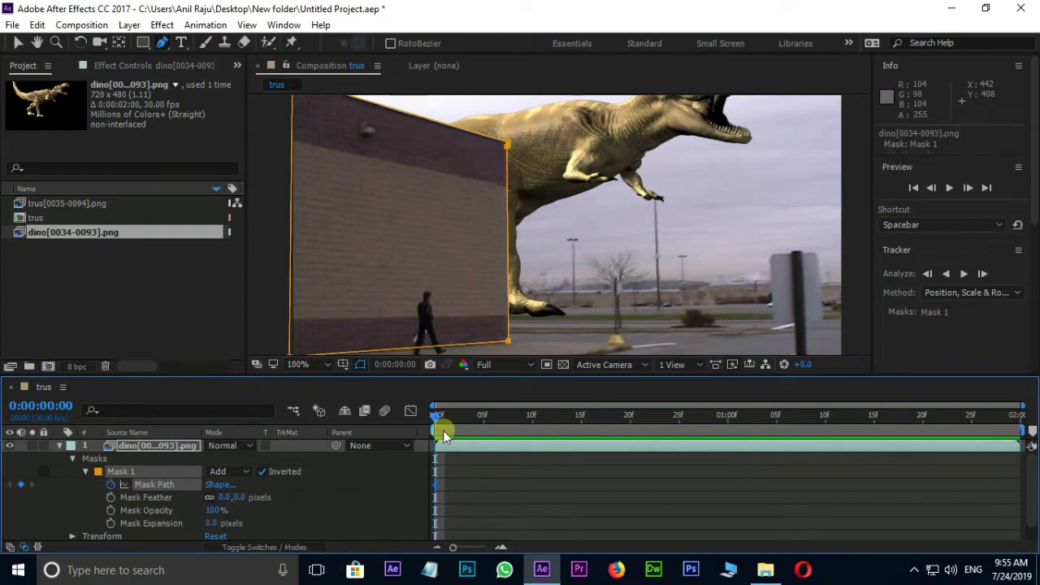
At frame 5, move the roof-corner and base mask points onto the wall's corners
{"action": "left_click_drag", "start_coordinate": [436, 415], "coordinate": [484, 418]}
{"action": "scroll", "coordinate": [522, 157], "scroll_direction": "up", "scroll_amount": 2}
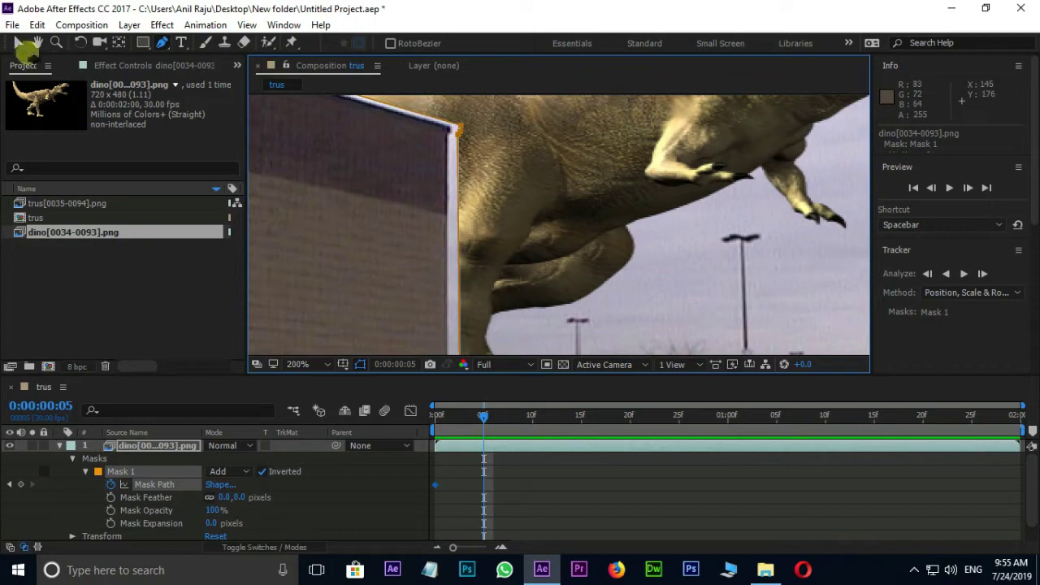
{"action": "left_click", "coordinate": [18, 42]}
{"action": "left_click", "coordinate": [484, 135]}
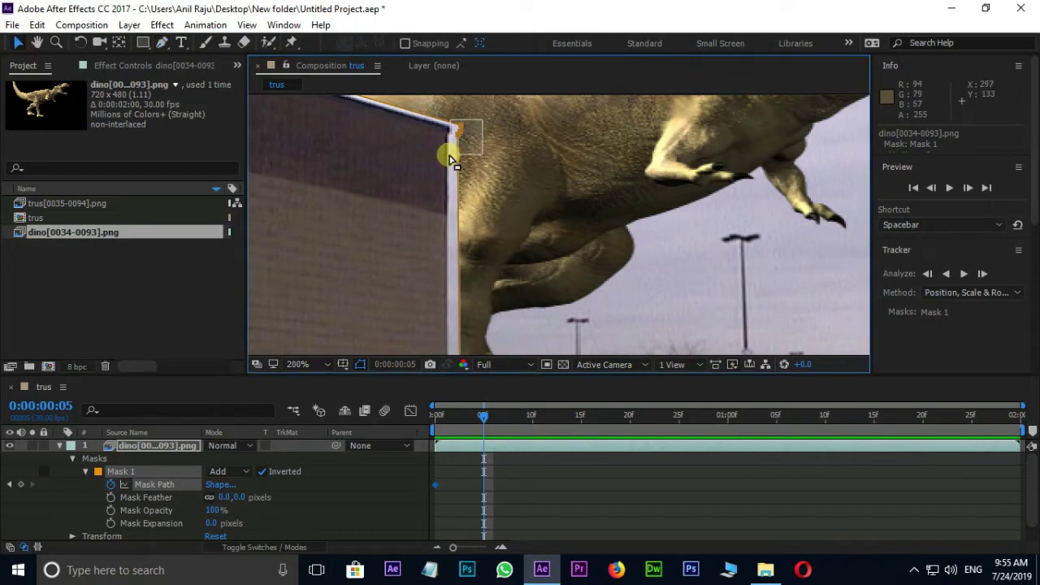
{"action": "left_click_drag", "start_coordinate": [451, 159], "coordinate": [453, 161]}
{"action": "key", "text": "comma"}
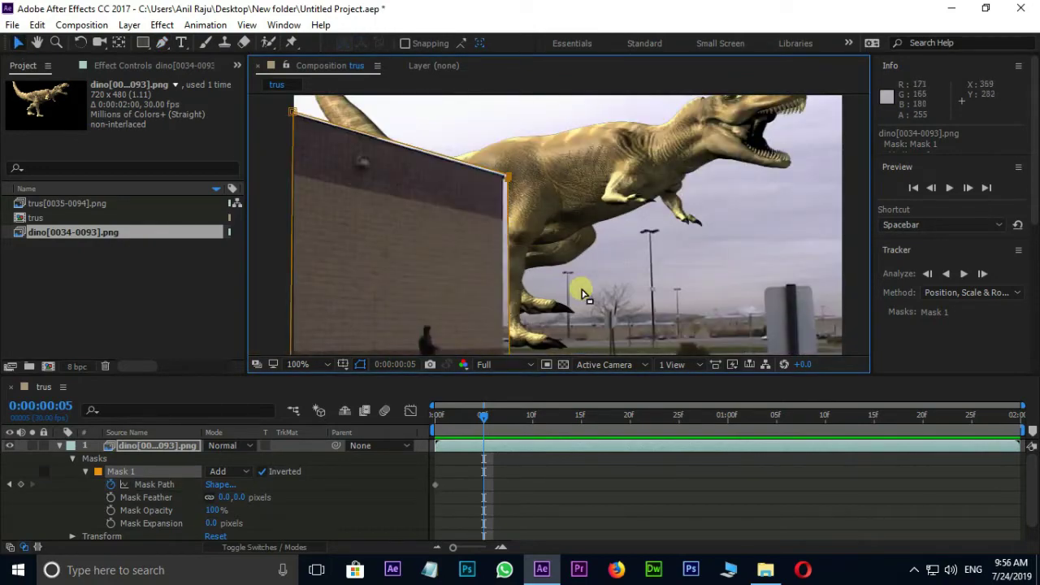
{"action": "left_click_drag", "start_coordinate": [590, 296], "coordinate": [543, 230]}
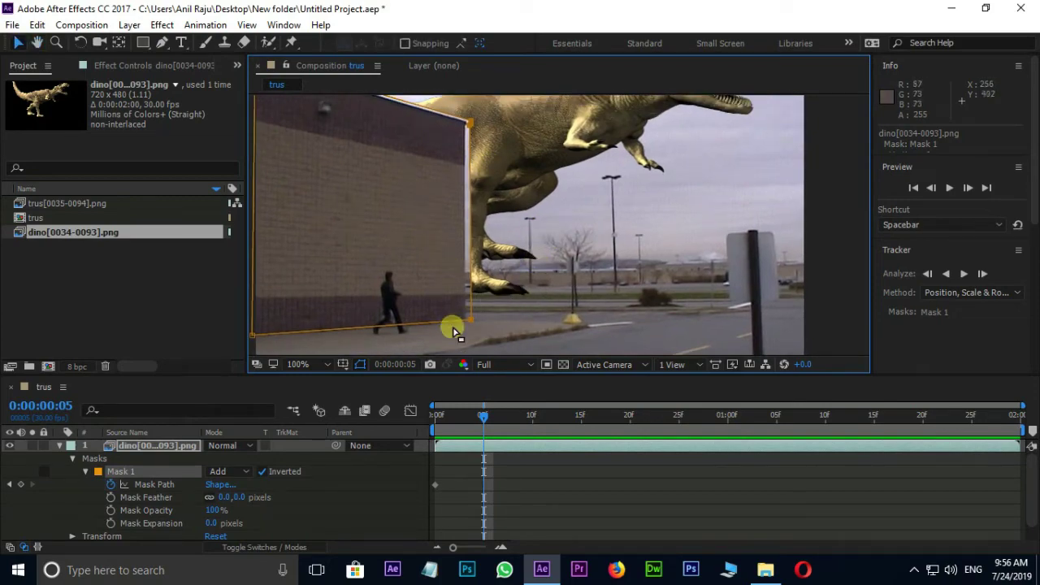
{"action": "left_click_drag", "start_coordinate": [454, 329], "coordinate": [477, 315]}
{"action": "key", "text": "period"}
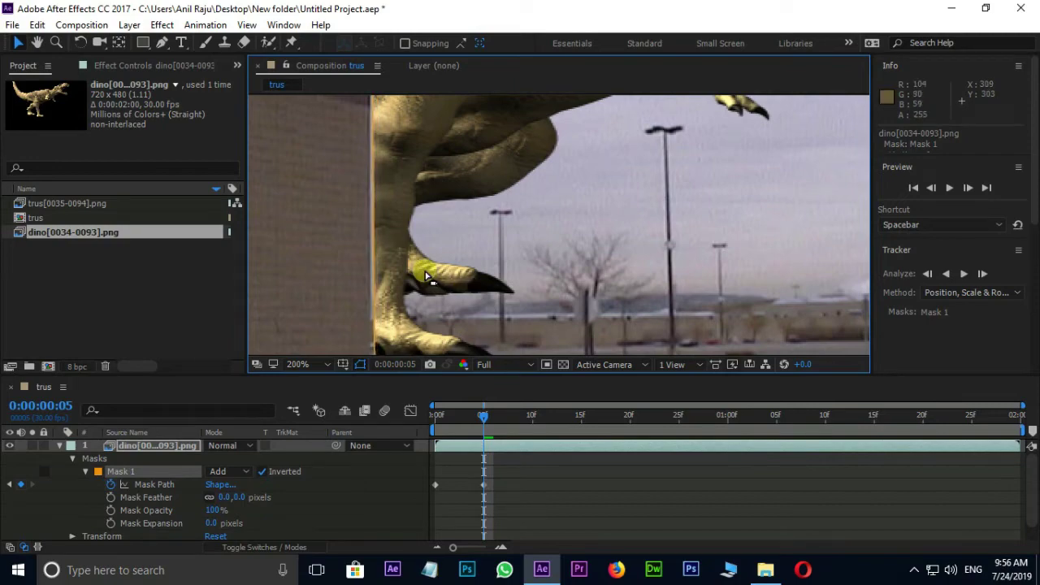
{"action": "left_click_drag", "start_coordinate": [429, 257], "coordinate": [533, 249]}
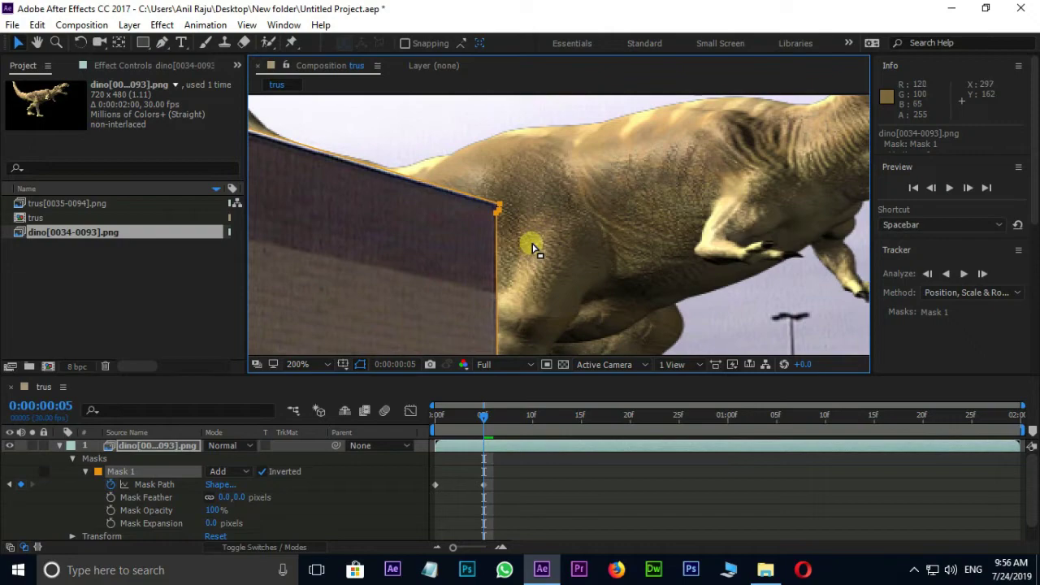
Step to frames 10, 15 and 20 to keep the mask matched to the wall edge
{"action": "left_click_drag", "start_coordinate": [484, 416], "coordinate": [527, 416]}
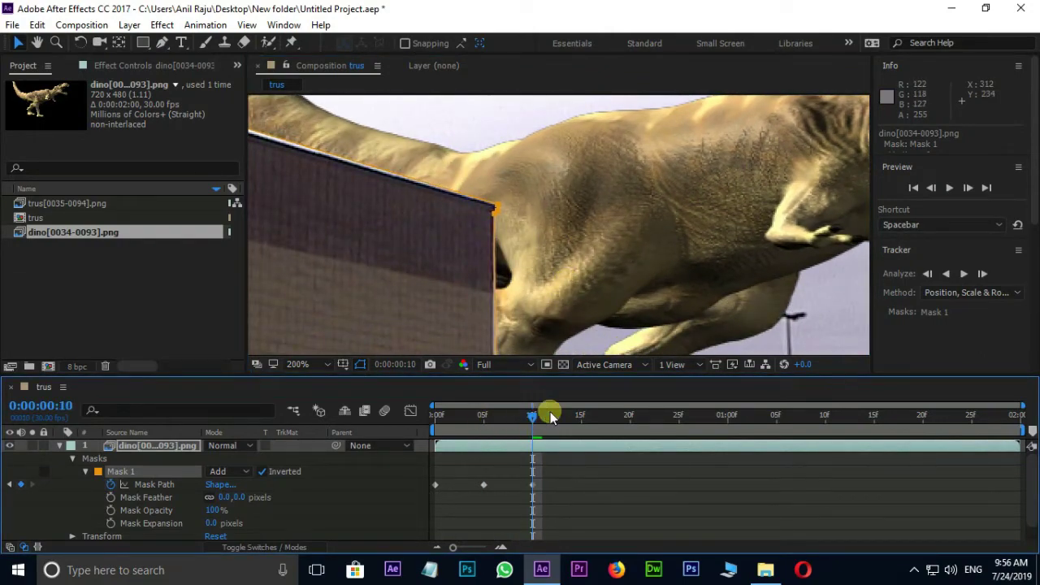
{"action": "left_click", "coordinate": [579, 414]}
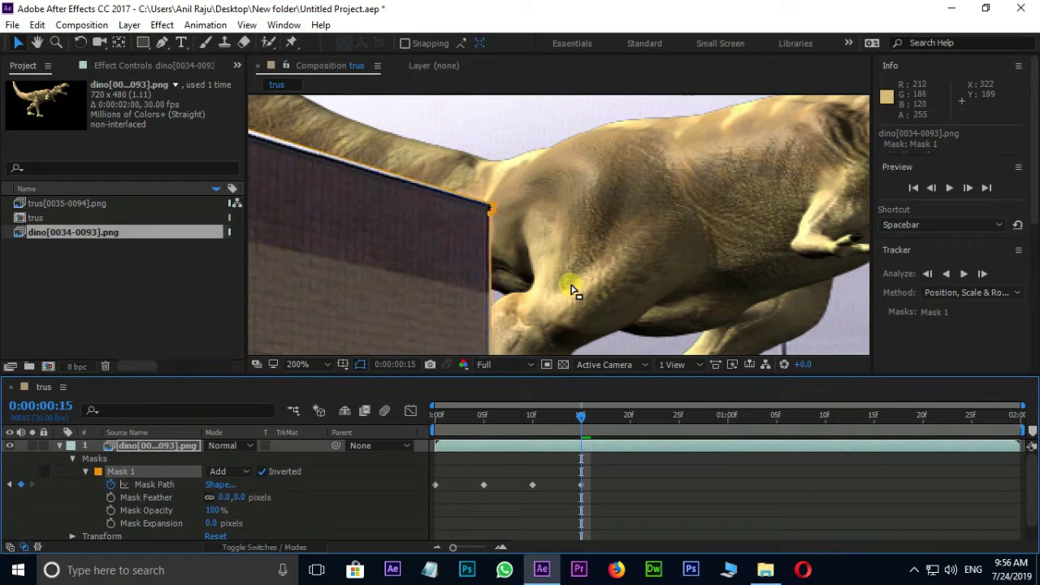
{"action": "left_click_drag", "start_coordinate": [580, 416], "coordinate": [628, 416]}
{"action": "scroll", "coordinate": [539, 247], "scroll_direction": "down", "scroll_amount": 2}
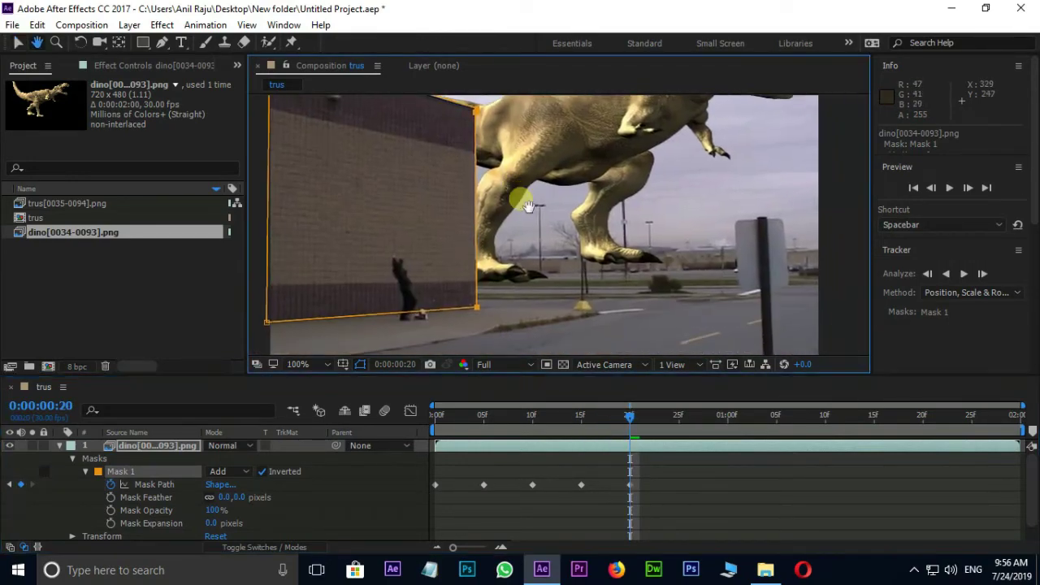
Jump to frame 25, then scrub back to the first frame to review the mask keyframes
{"action": "left_click", "coordinate": [678, 414]}
{"action": "left_click_drag", "start_coordinate": [687, 410], "coordinate": [383, 394]}
{"action": "scroll", "coordinate": [473, 256], "scroll_direction": "up", "scroll_amount": 4}
{"action": "scroll", "coordinate": [455, 236], "scroll_direction": "down", "scroll_amount": 4}
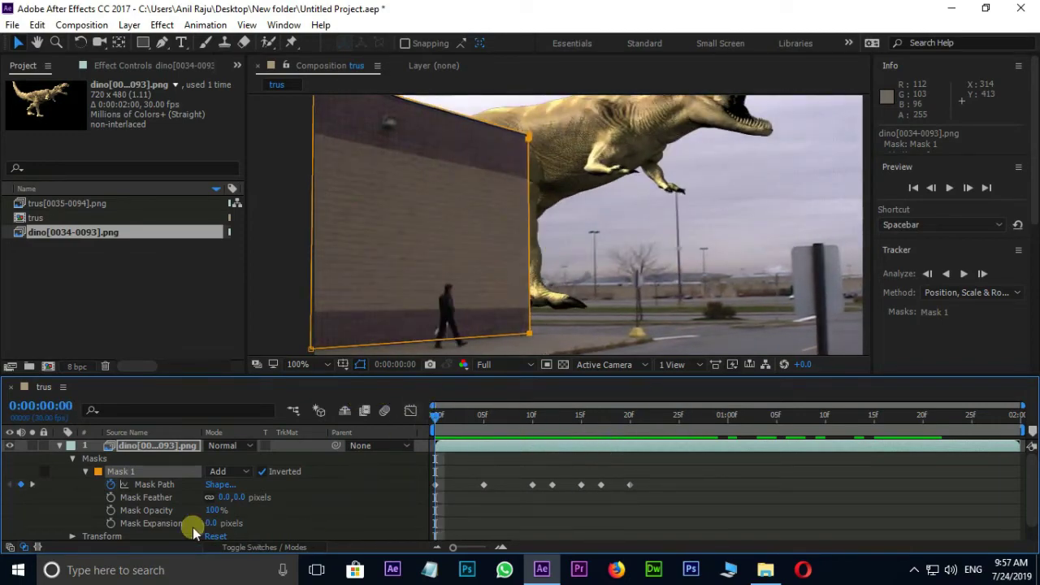